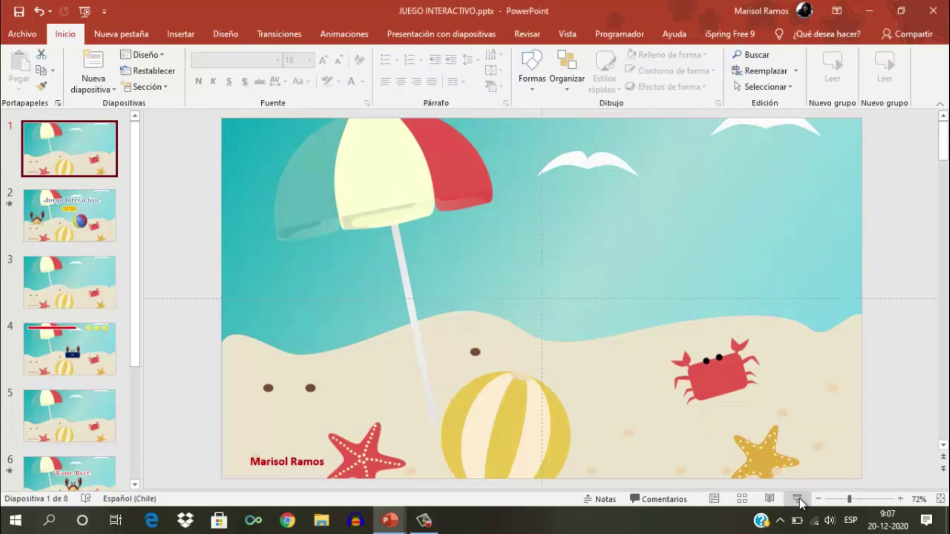
- Play the finished beach game slideshow through Jugar and Play, then exit back to editing
{"action": "left_click", "coordinate": [802, 494]}
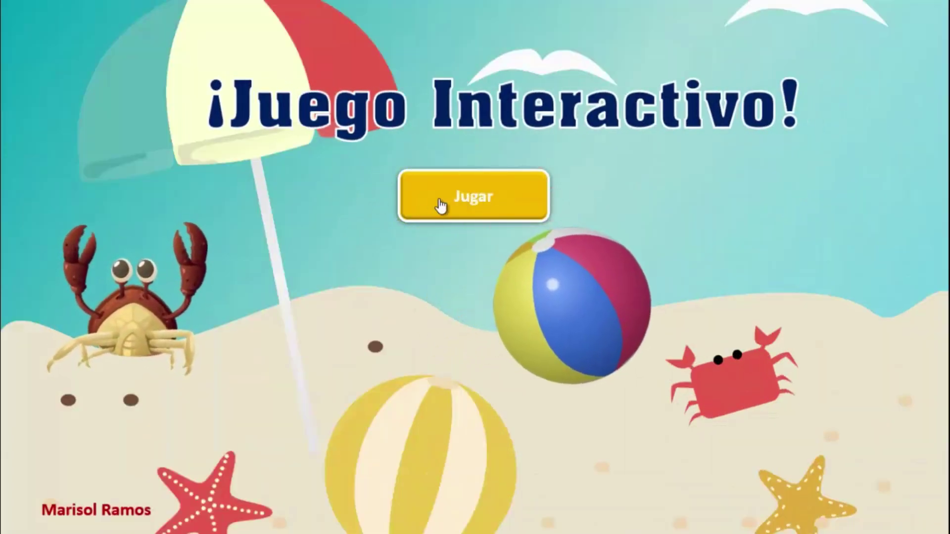
{"action": "left_click", "coordinate": [437, 205]}
{"action": "left_click", "coordinate": [465, 328]}
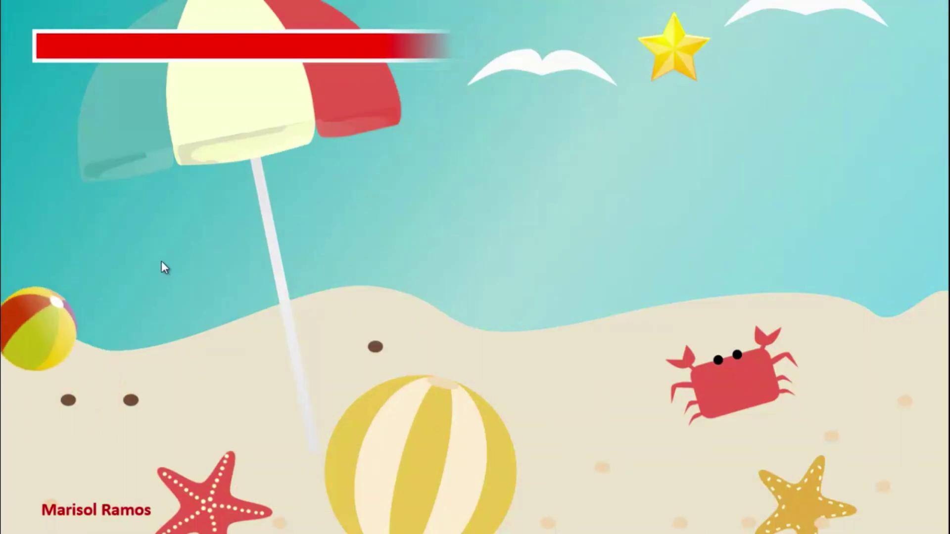
{"action": "key", "text": "Escape"}
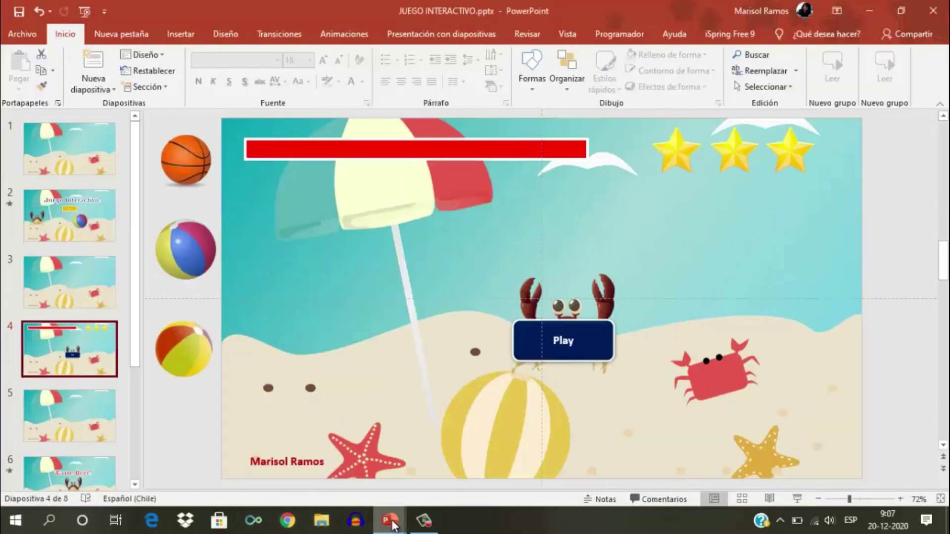
- Run the BASE JUEGO INTERACTIVO slideshow through the game, '¡Game Over!' and win screens
{"action": "left_click", "coordinate": [461, 478]}
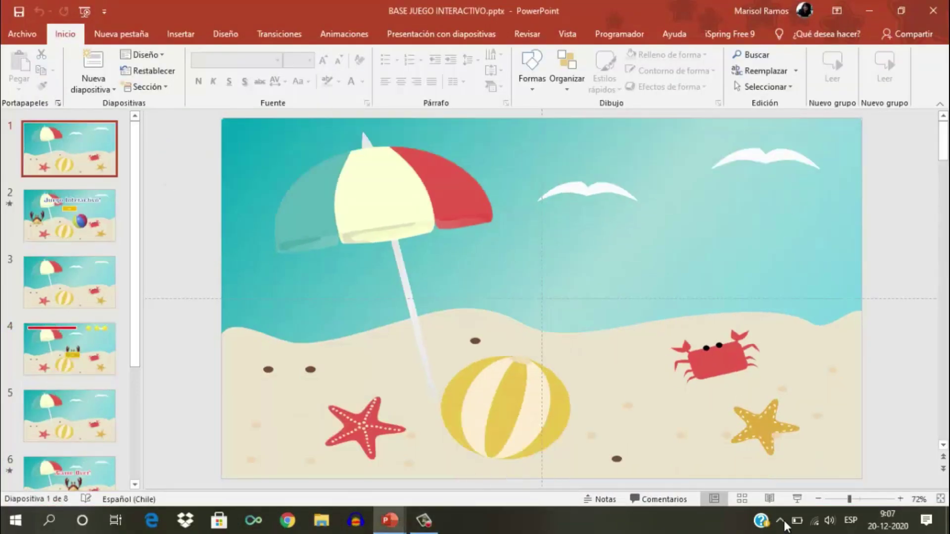
{"action": "left_click", "coordinate": [797, 498]}
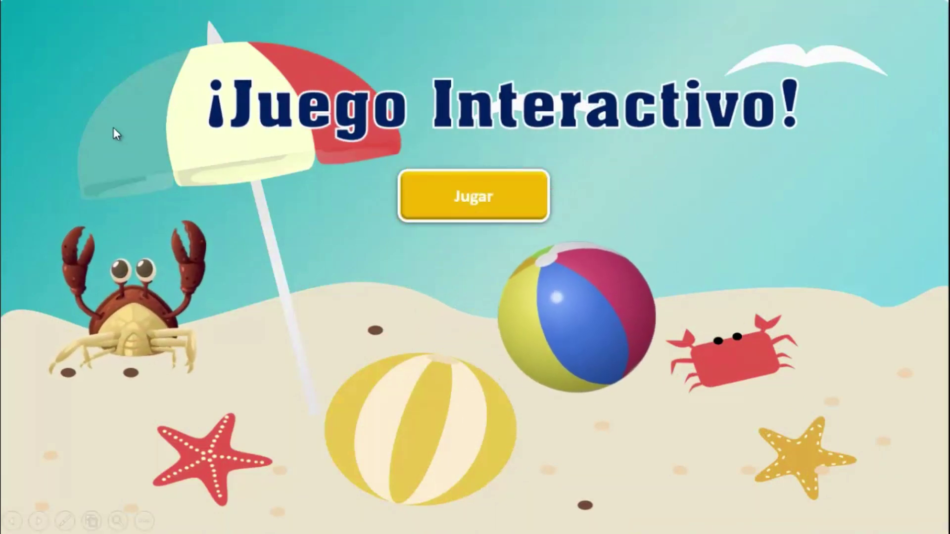
{"action": "left_click", "coordinate": [424, 194]}
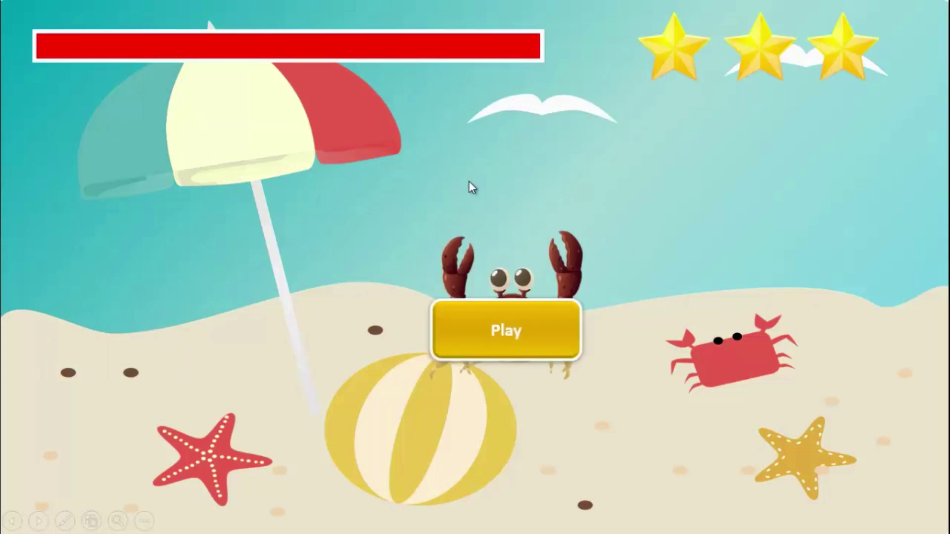
{"action": "left_click", "coordinate": [509, 330]}
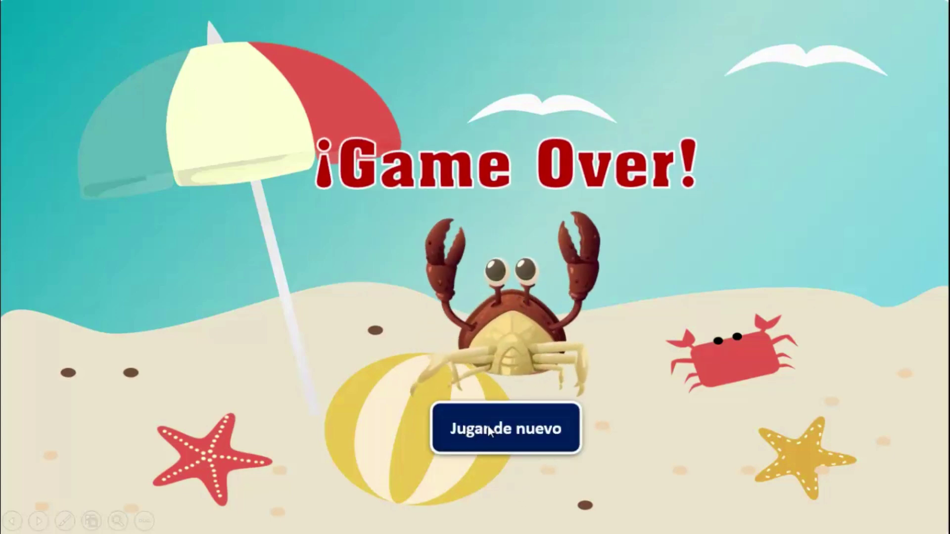
{"action": "left_click", "coordinate": [471, 433]}
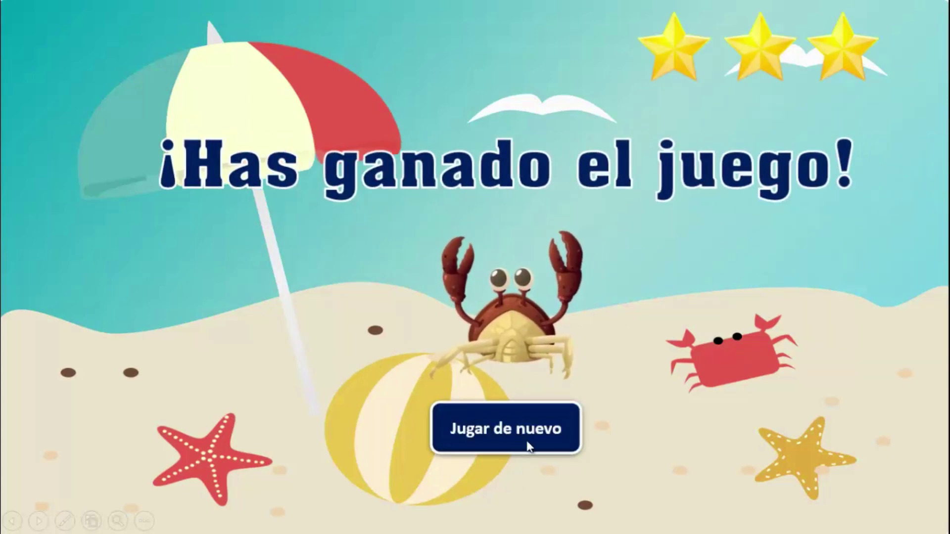
{"action": "left_click", "coordinate": [400, 230]}
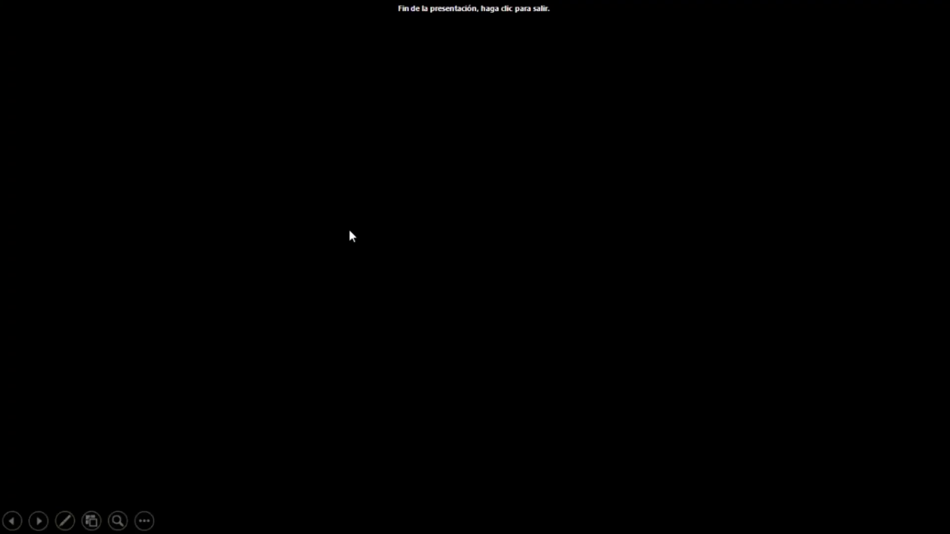
{"action": "left_click", "coordinate": [691, 169]}
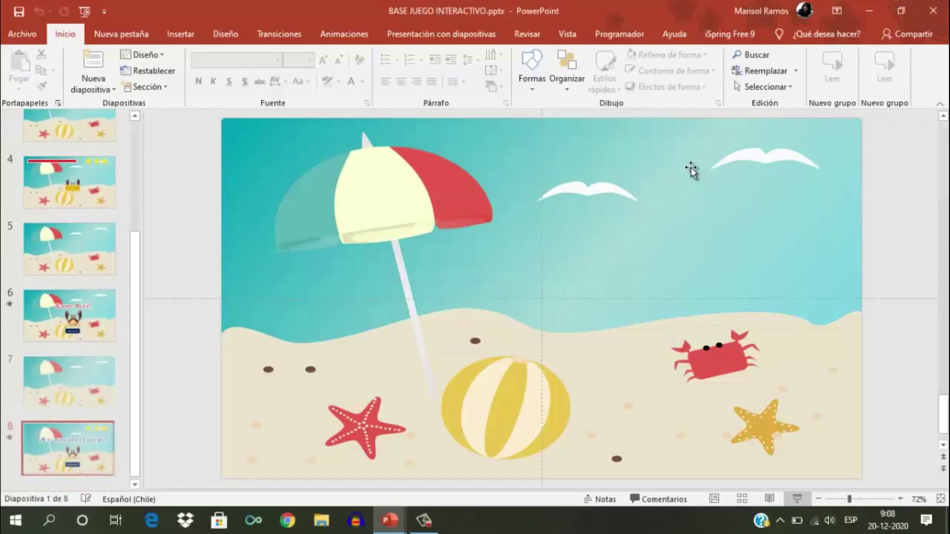
- From slide 1, set the show type to Examinada en exposición (full-screen kiosk) in slideshow setup
{"action": "scroll", "coordinate": [25, 198], "scroll_direction": "up", "scroll_amount": 3}
{"action": "left_click", "coordinate": [47, 136]}
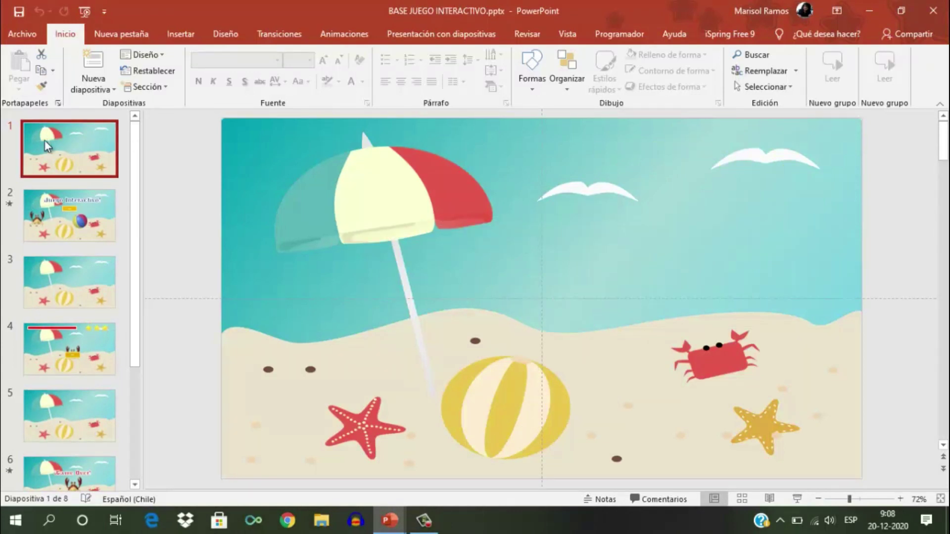
{"action": "left_click", "coordinate": [446, 35]}
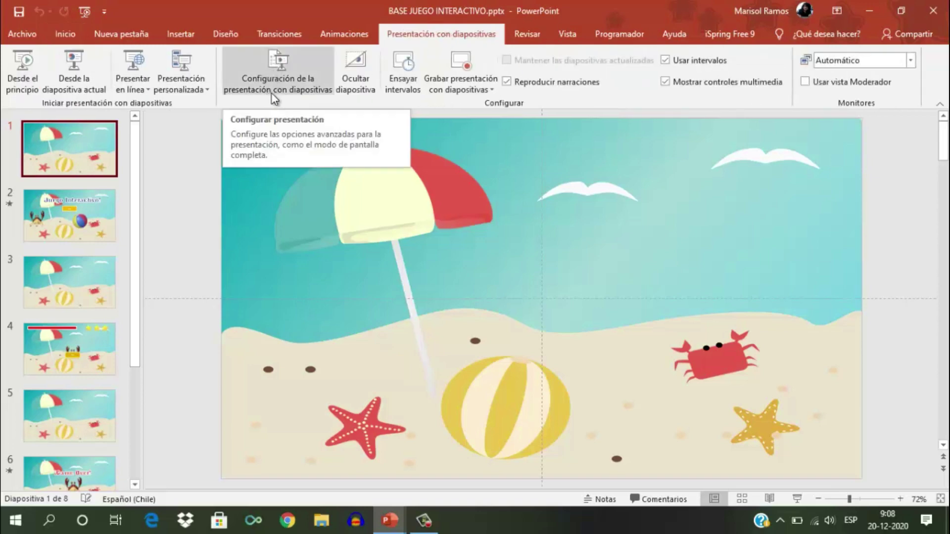
{"action": "left_click", "coordinate": [275, 79]}
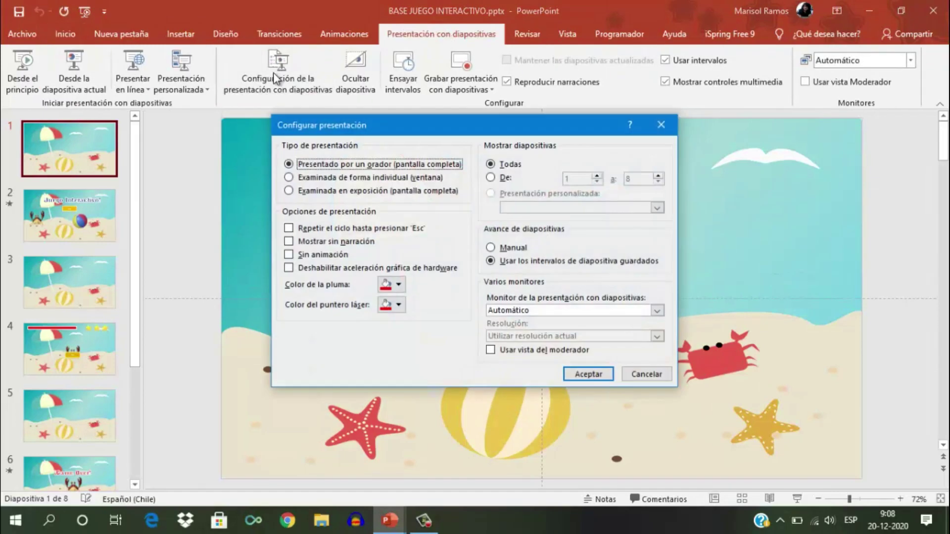
{"action": "left_click_drag", "start_coordinate": [438, 125], "coordinate": [399, 125]}
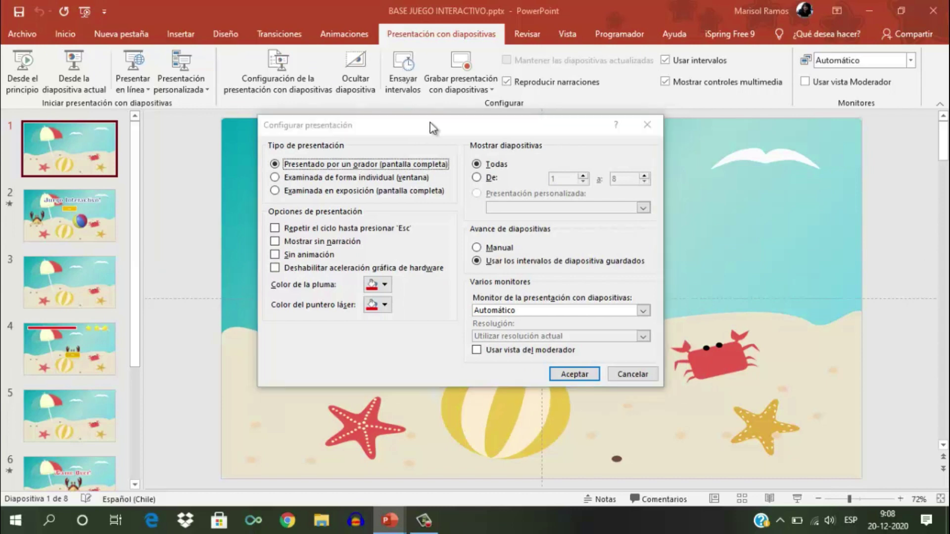
{"action": "mouse_move", "coordinate": [425, 117]}
{"action": "left_mouse_down"}
{"action": "mouse_move", "coordinate": [473, 79]}
{"action": "mouse_move", "coordinate": [461, 49]}
{"action": "left_mouse_up"}
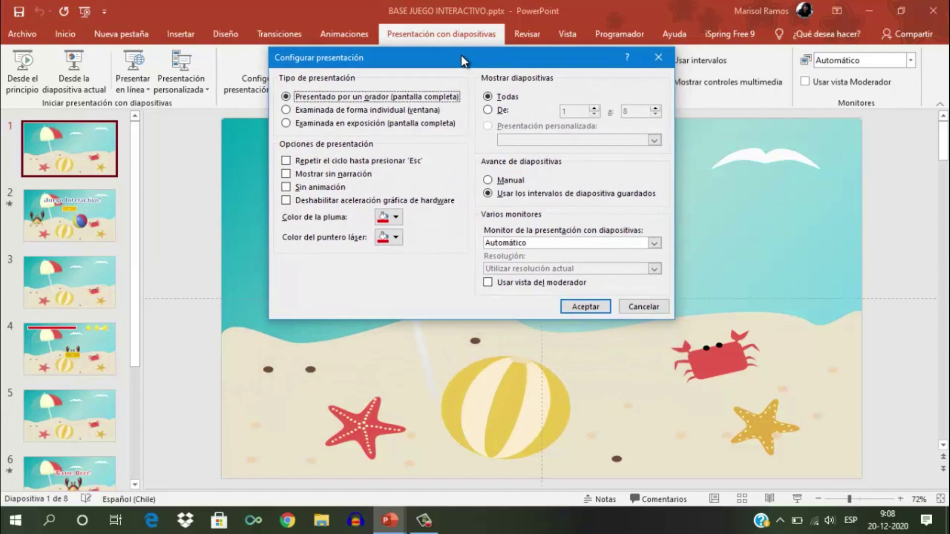
{"action": "left_click", "coordinate": [286, 124]}
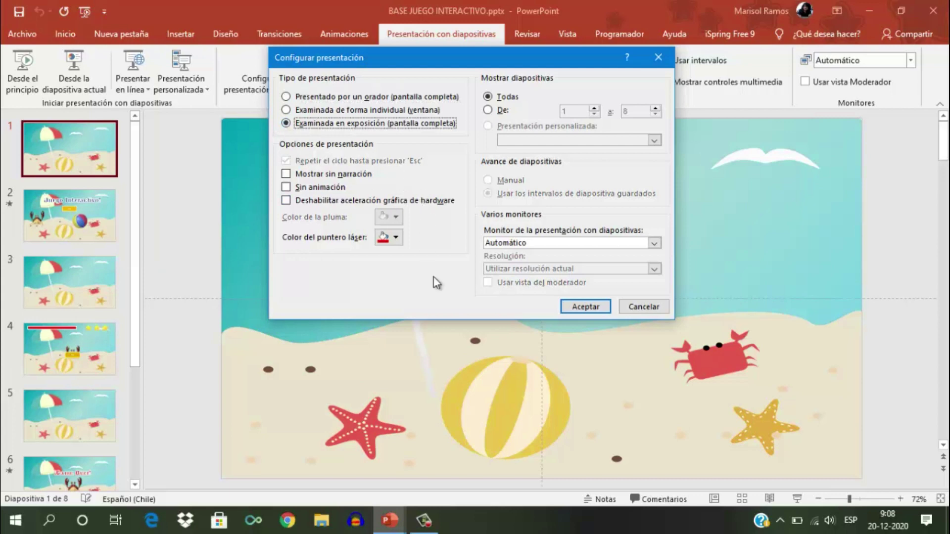
{"action": "left_click", "coordinate": [573, 311]}
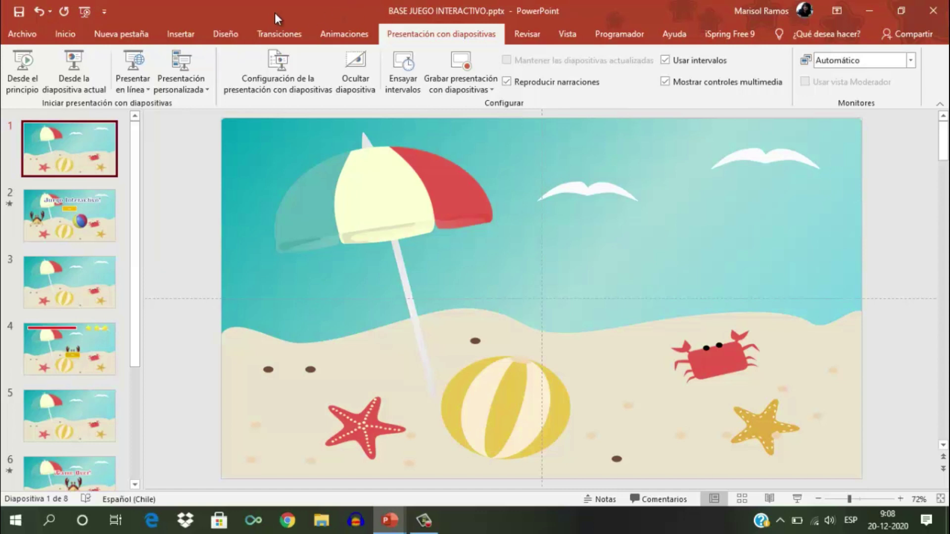
{"action": "left_click", "coordinate": [280, 34]}
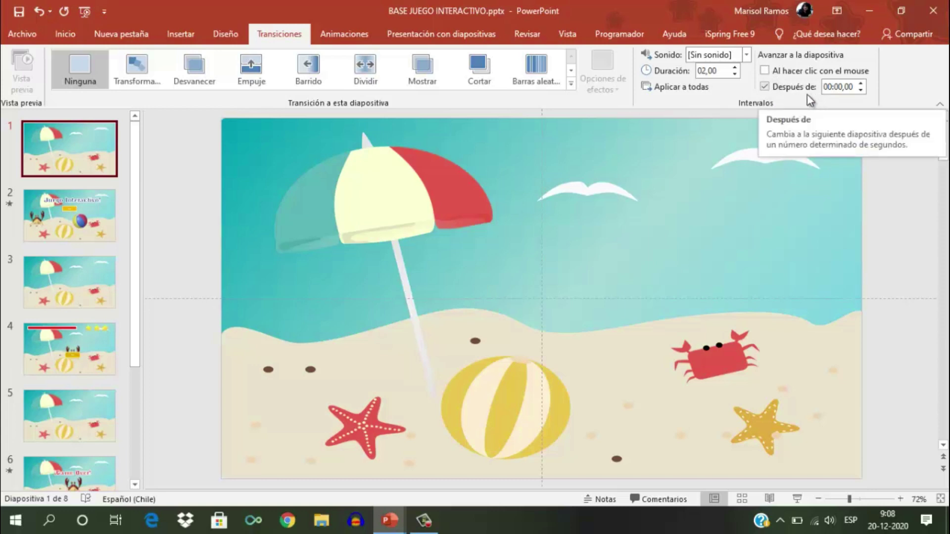
- Check slides 1 and 3, then uncheck 'Al hacer clic con el mouse' on slide 5, keeping 00:00,00
{"action": "left_click", "coordinate": [63, 159]}
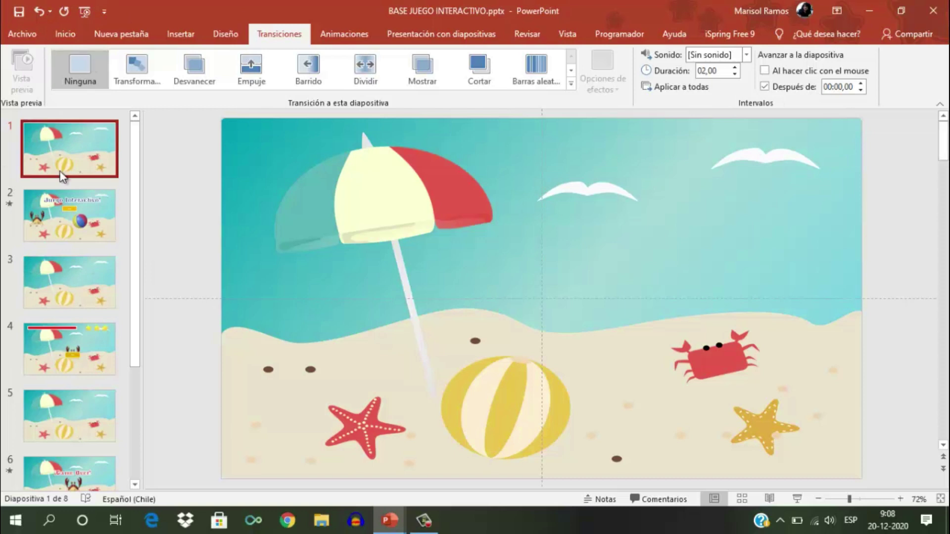
{"action": "left_click", "coordinate": [48, 278]}
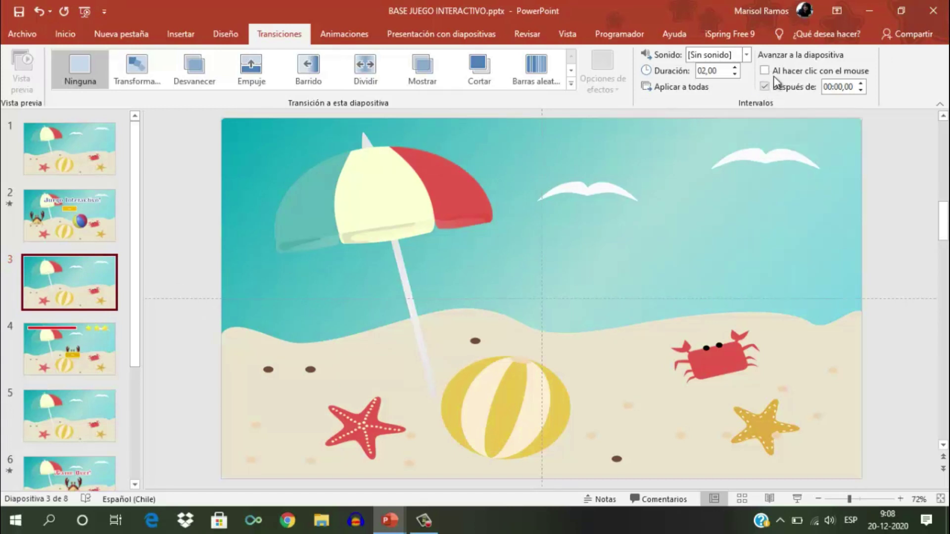
{"action": "scroll", "coordinate": [55, 356], "scroll_direction": "down", "scroll_amount": 1}
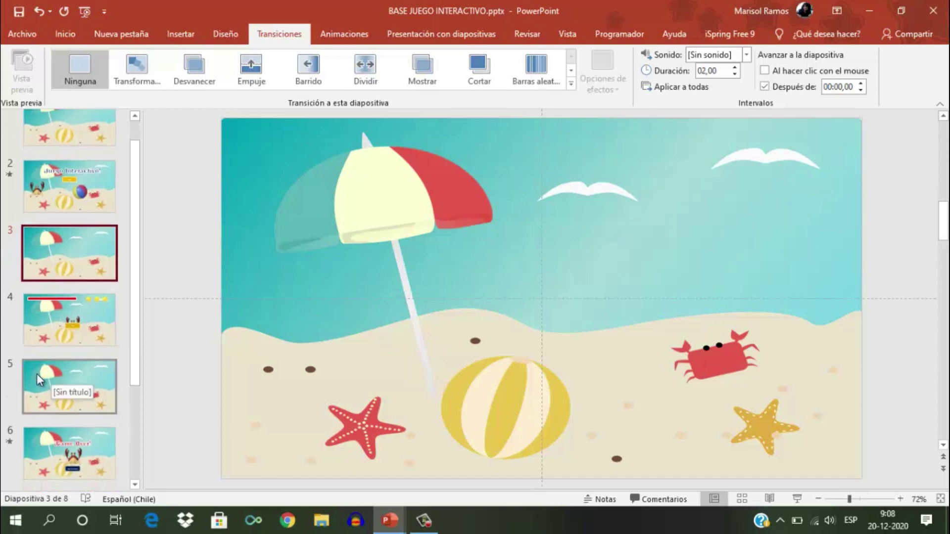
{"action": "left_click", "coordinate": [44, 385]}
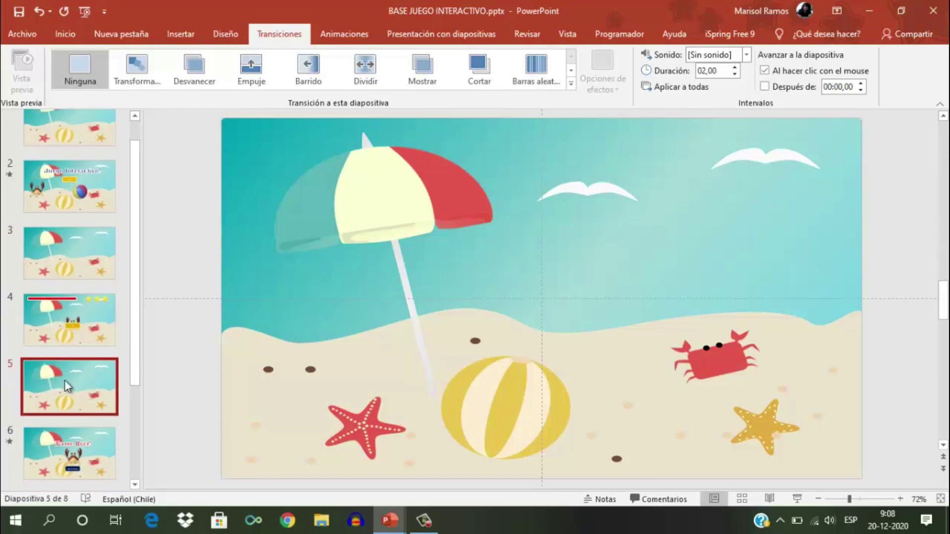
{"action": "left_click", "coordinate": [768, 72]}
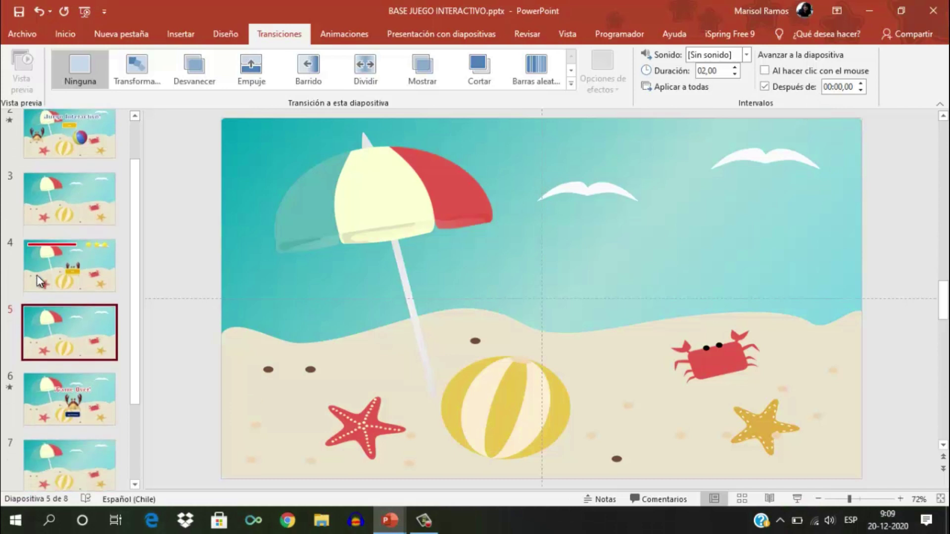
- Confirm slide 7 also advances automatically after 00:00,00, then return to slide 2
{"action": "scroll", "coordinate": [39, 275], "scroll_direction": "down", "scroll_amount": 3}
{"action": "left_click", "coordinate": [68, 377]}
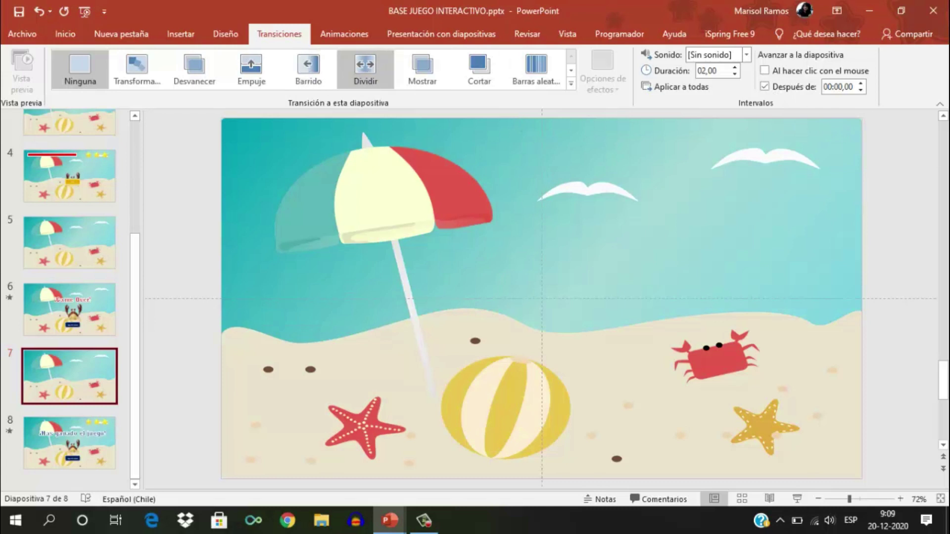
{"action": "scroll", "coordinate": [47, 197], "scroll_direction": "up", "scroll_amount": 1}
{"action": "scroll", "coordinate": [47, 197], "scroll_direction": "up", "scroll_amount": 3}
{"action": "scroll", "coordinate": [45, 196], "scroll_direction": "up", "scroll_amount": 2}
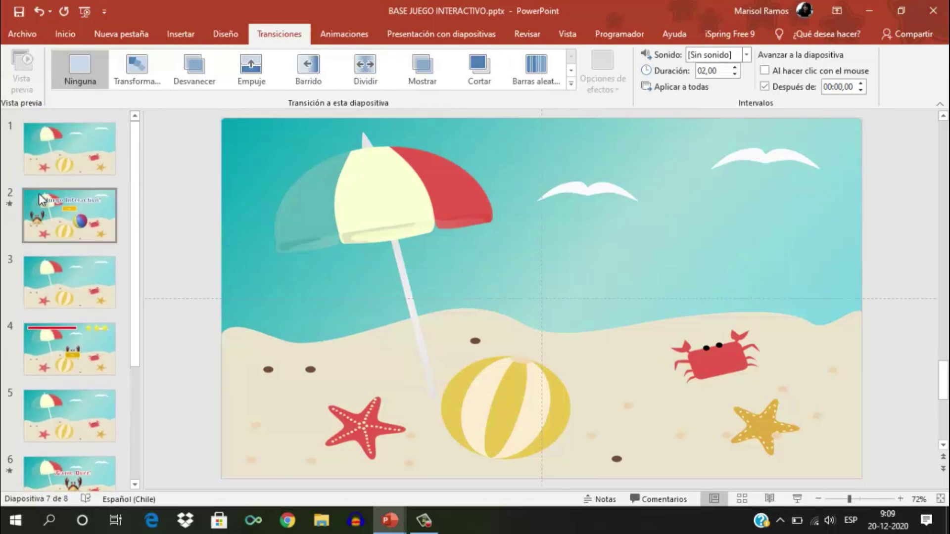
{"action": "left_click", "coordinate": [41, 214]}
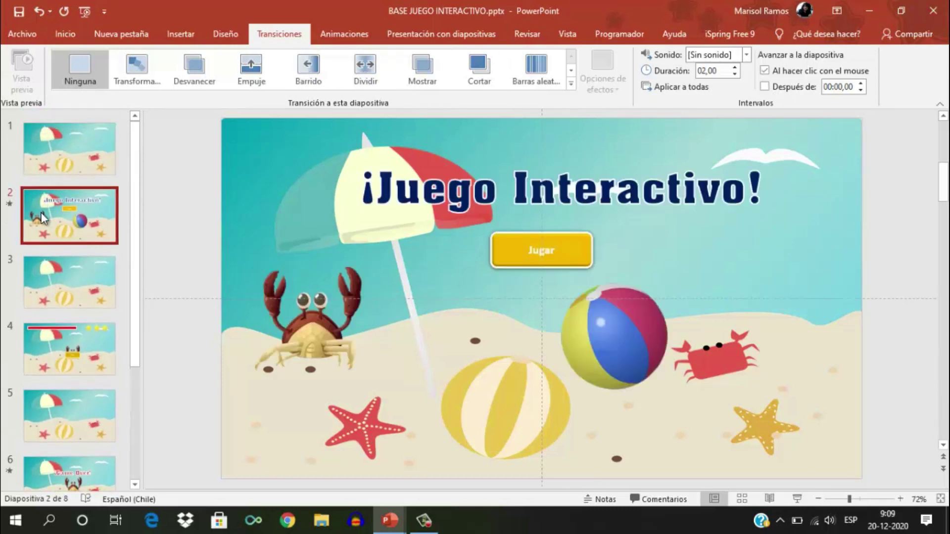
- Give slide 2's Jugar button an Action Settings hyperlink to slide 3
{"action": "left_click", "coordinate": [501, 240]}
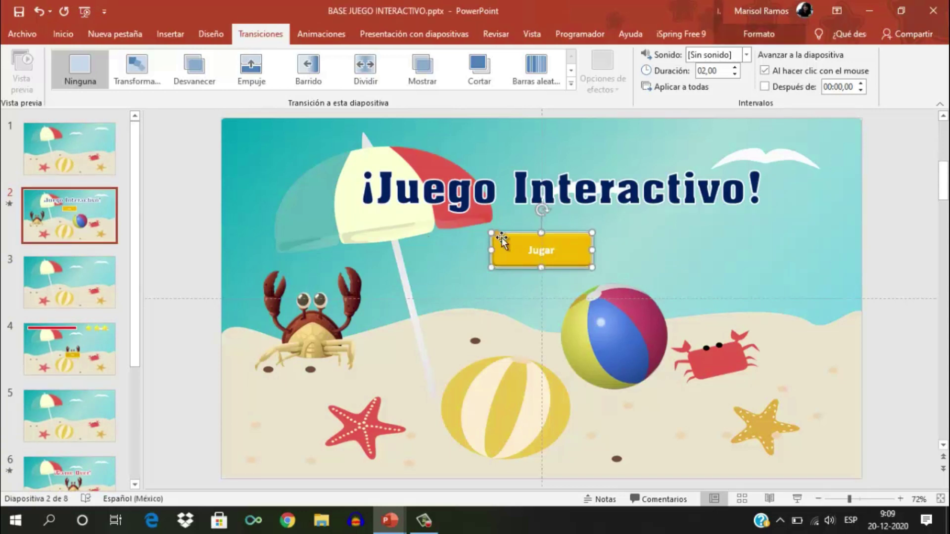
{"action": "left_click", "coordinate": [170, 34]}
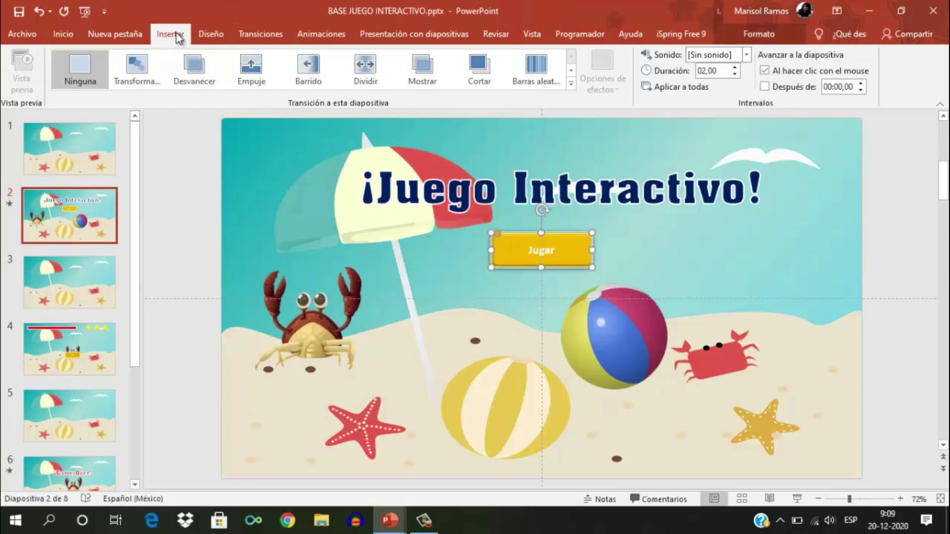
{"action": "left_click", "coordinate": [556, 69]}
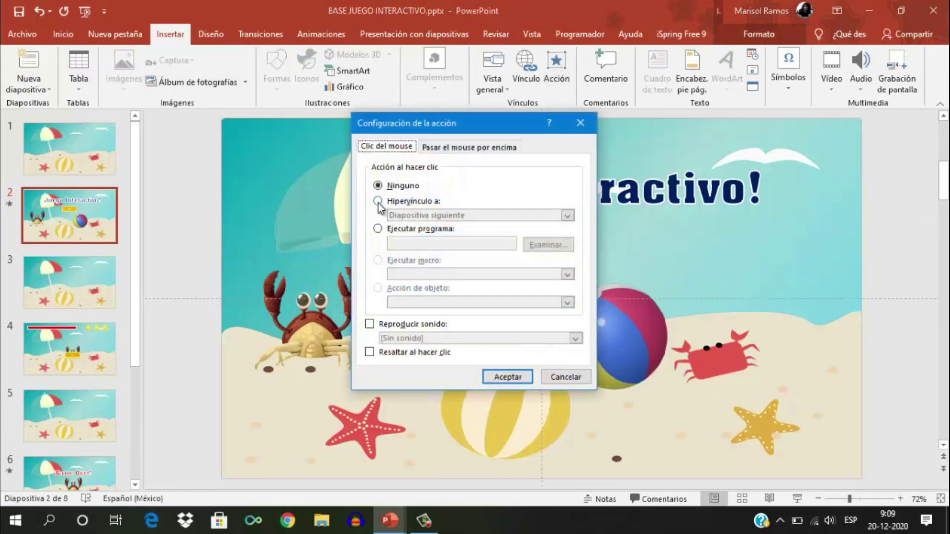
{"action": "left_click", "coordinate": [378, 201]}
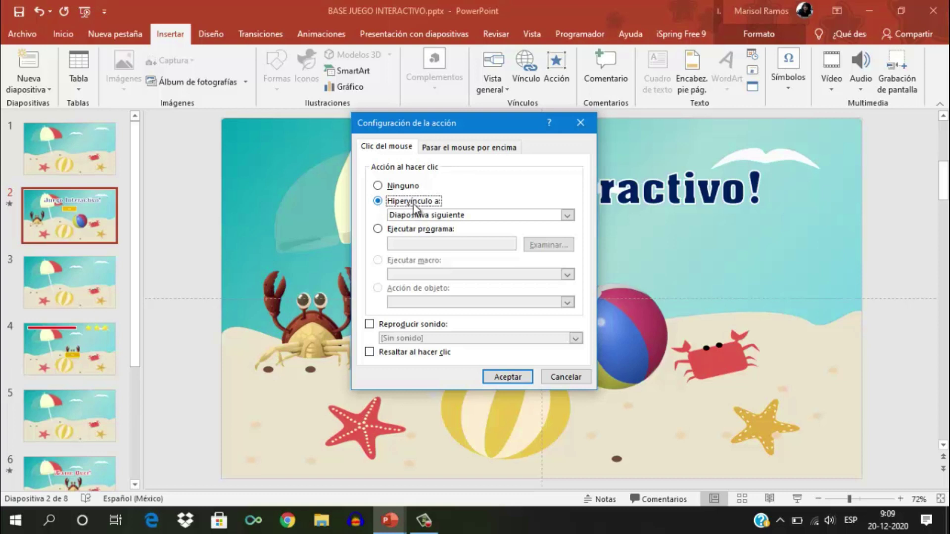
{"action": "left_click", "coordinate": [567, 215]}
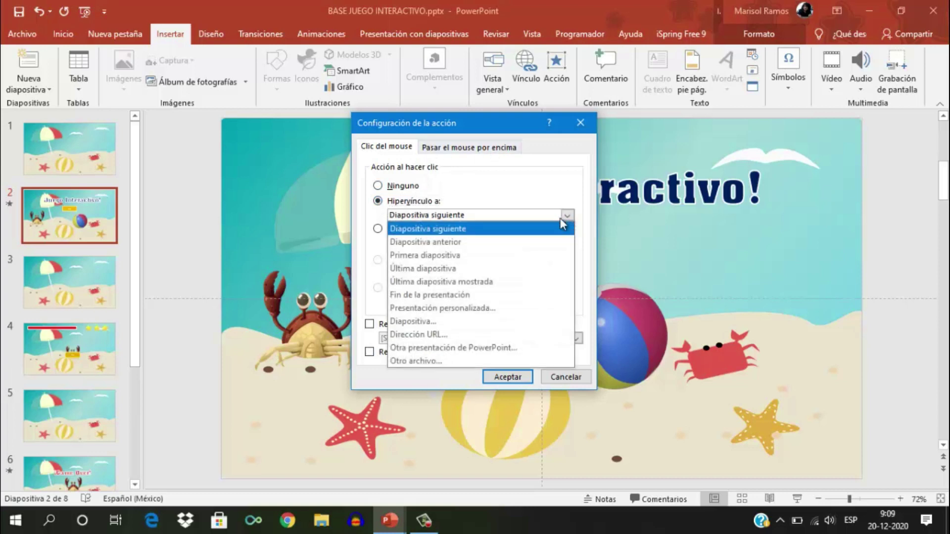
{"action": "left_click", "coordinate": [406, 322]}
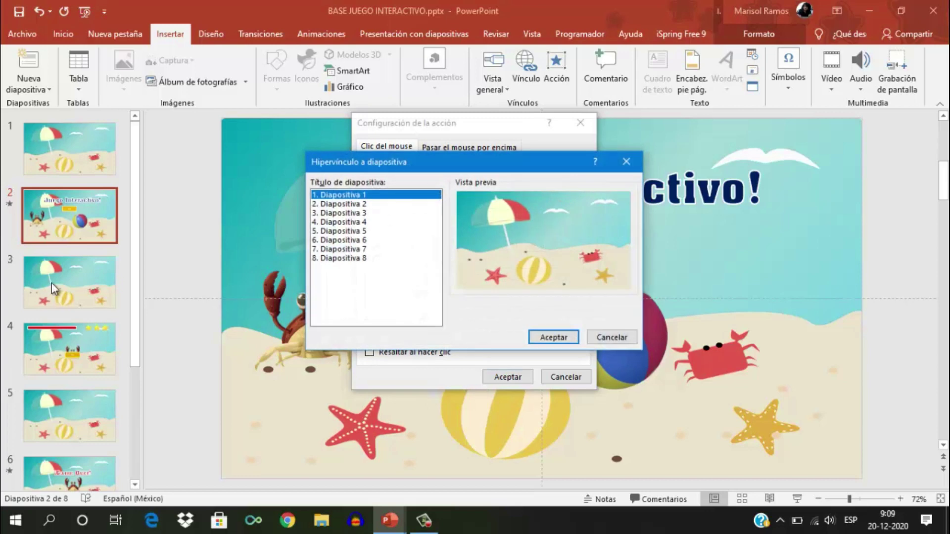
{"action": "left_click", "coordinate": [335, 213]}
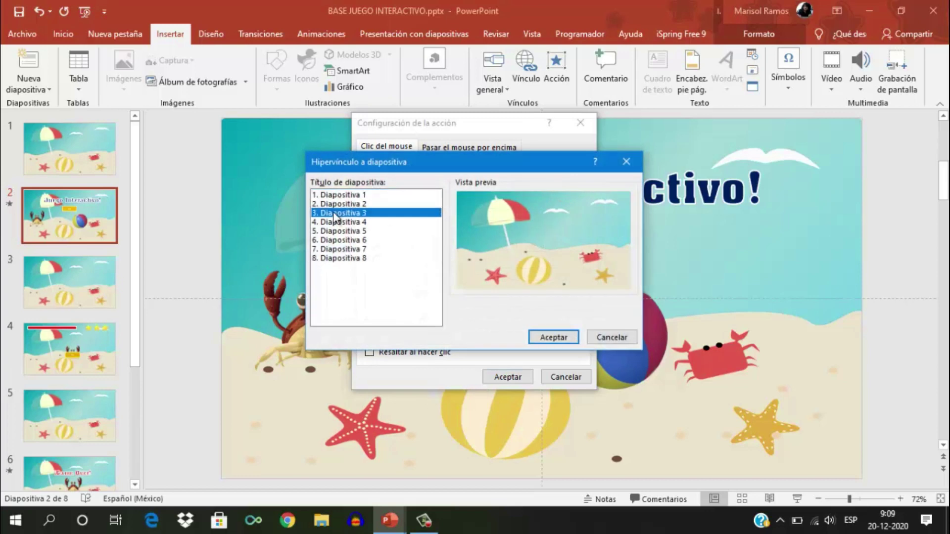
{"action": "left_click", "coordinate": [550, 336]}
{"action": "left_click", "coordinate": [503, 376]}
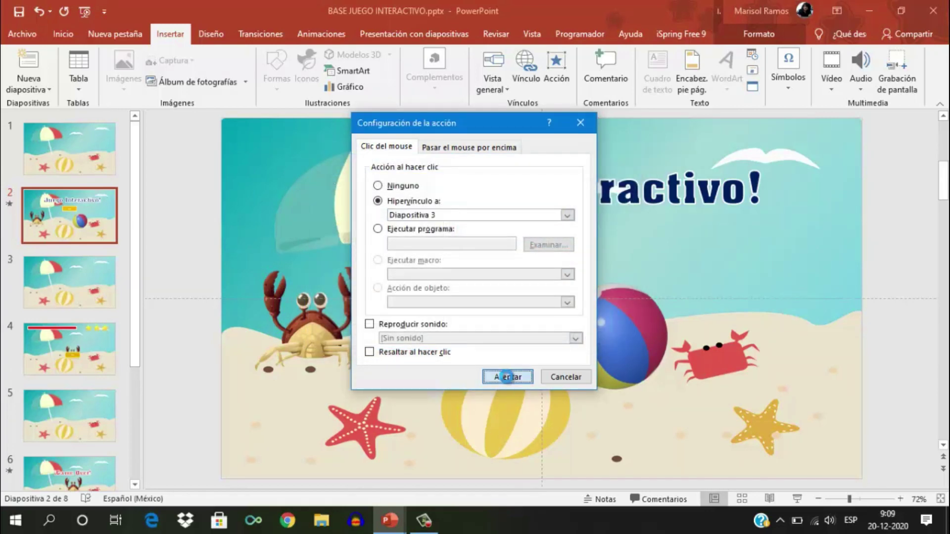
{"action": "left_click", "coordinate": [59, 352]}
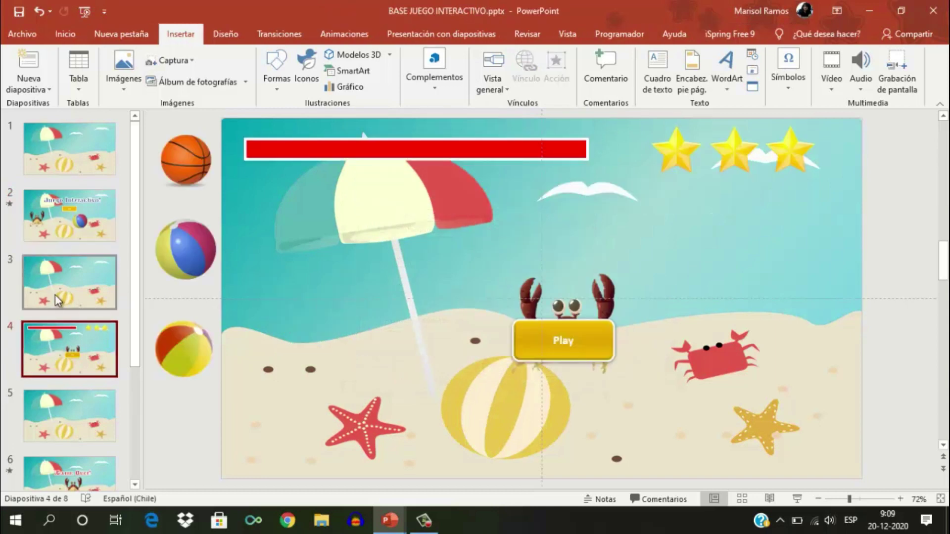
- On the '¡Game Over!' slide 6, hyperlink the Jugar de nuevo button to Diapositiva 1
{"action": "scroll", "coordinate": [54, 295], "scroll_direction": "down", "scroll_amount": 1}
{"action": "scroll", "coordinate": [55, 294], "scroll_direction": "down", "scroll_amount": 2}
{"action": "left_click", "coordinate": [48, 387]}
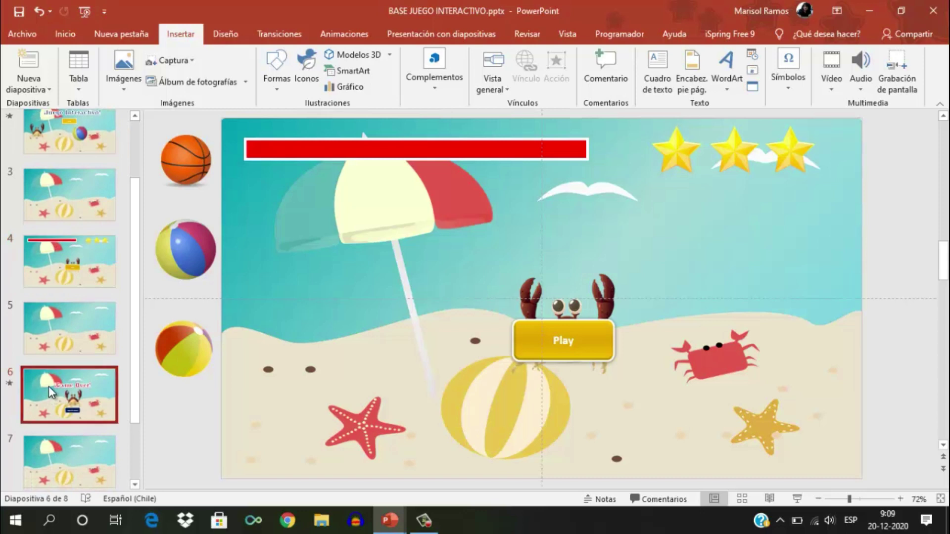
{"action": "left_click", "coordinate": [529, 392]}
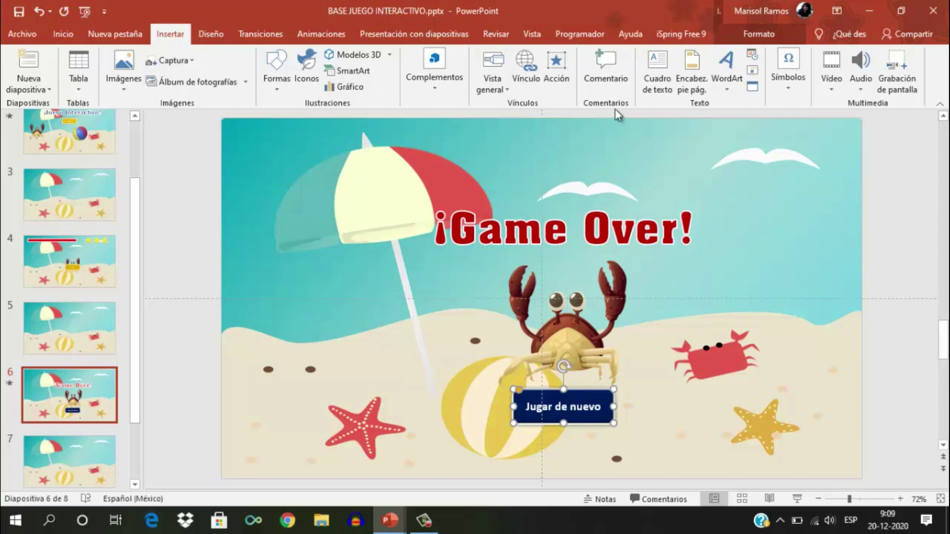
{"action": "left_click", "coordinate": [556, 66]}
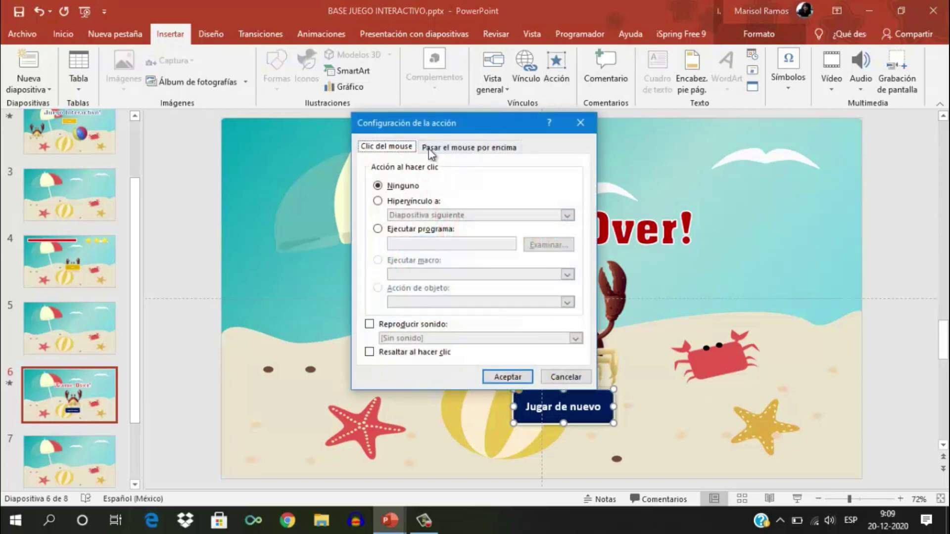
{"action": "left_click", "coordinate": [377, 201]}
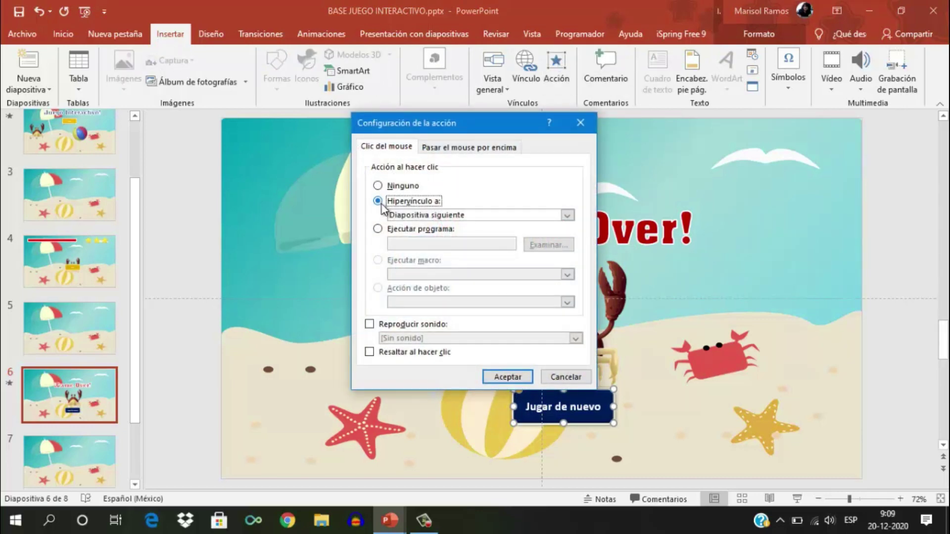
{"action": "left_click", "coordinate": [568, 215]}
{"action": "left_click", "coordinate": [421, 321]}
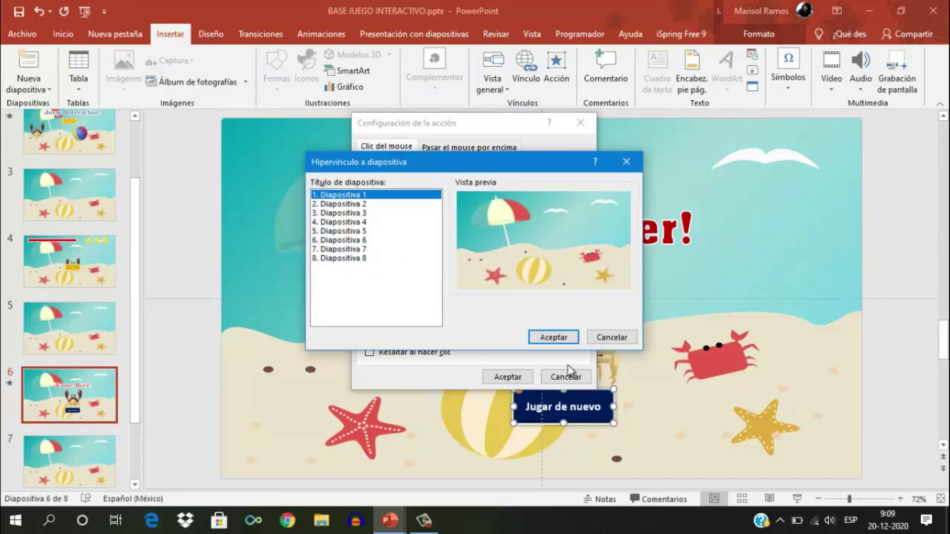
{"action": "left_click", "coordinate": [552, 339]}
{"action": "left_click", "coordinate": [506, 376]}
{"action": "scroll", "coordinate": [70, 386], "scroll_direction": "down", "scroll_amount": 2}
{"action": "scroll", "coordinate": [70, 386], "scroll_direction": "down", "scroll_amount": 1}
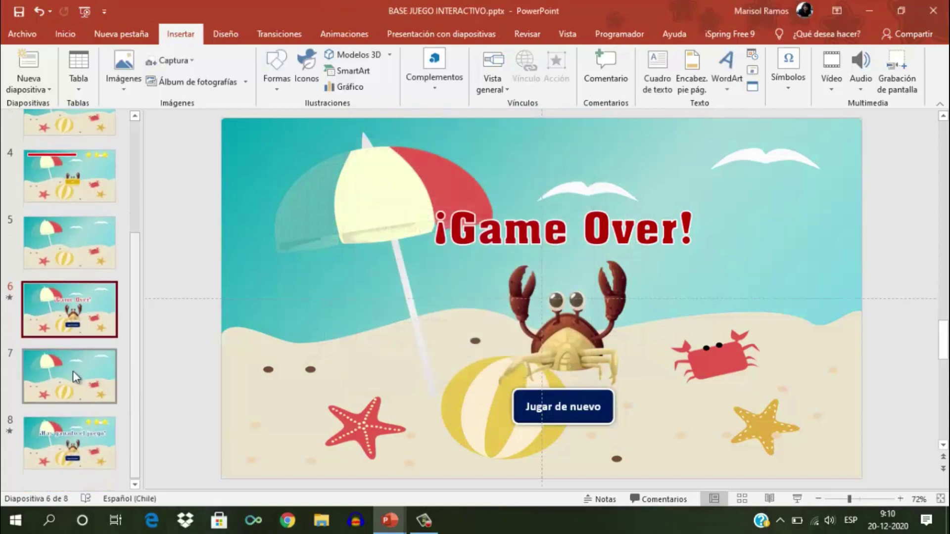
{"action": "left_click", "coordinate": [59, 435]}
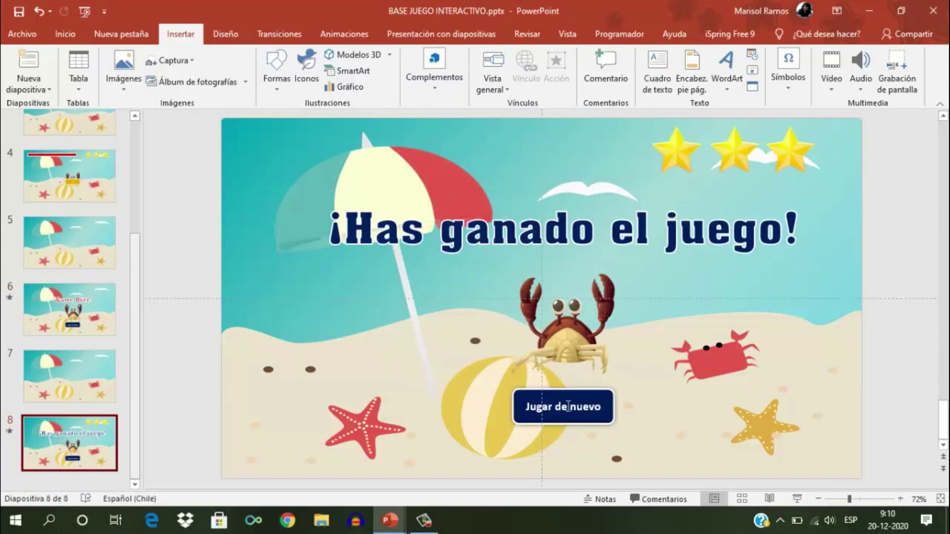
- Hyperlink slide 8's Jugar de nuevo button to Diapositiva 1 via Action Settings
{"action": "left_click", "coordinate": [526, 397]}
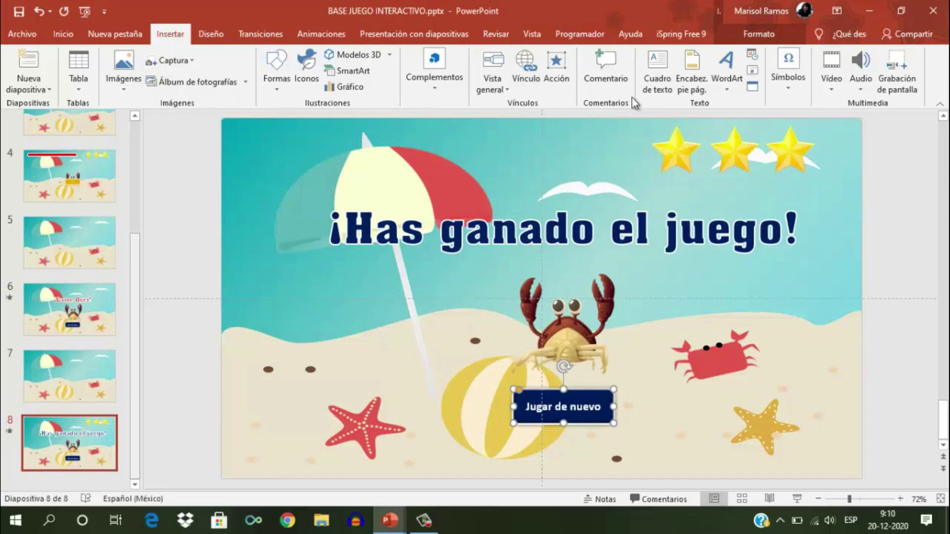
{"action": "left_click", "coordinate": [556, 64]}
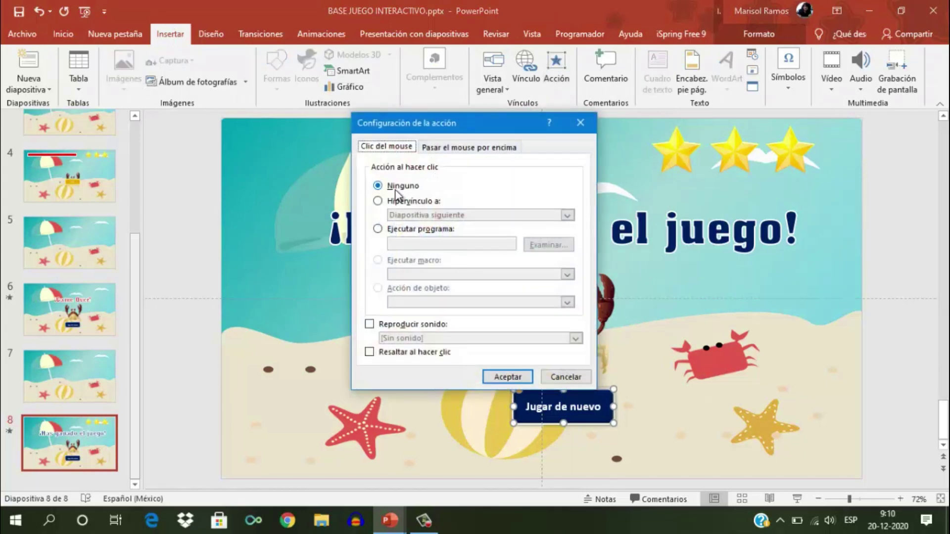
{"action": "left_click", "coordinate": [379, 201]}
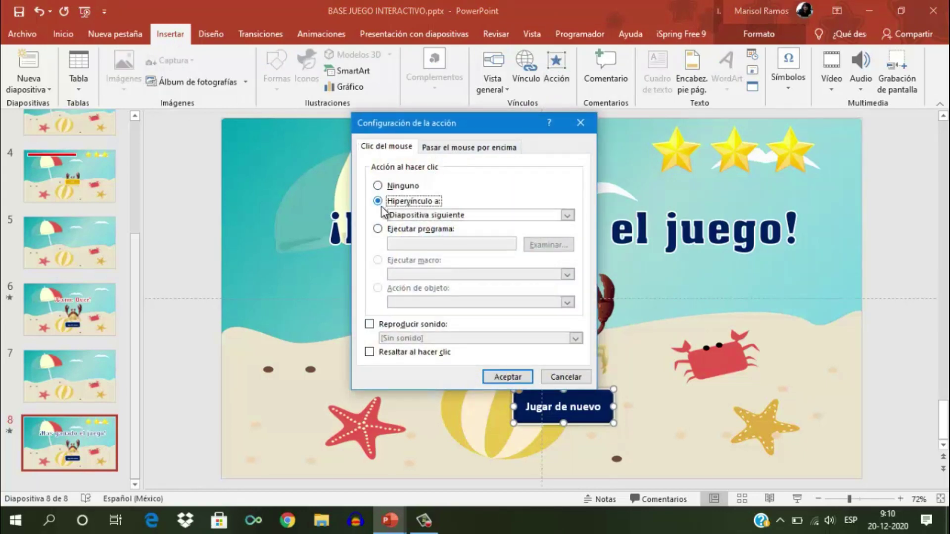
{"action": "left_click", "coordinate": [568, 218]}
{"action": "left_click", "coordinate": [407, 319]}
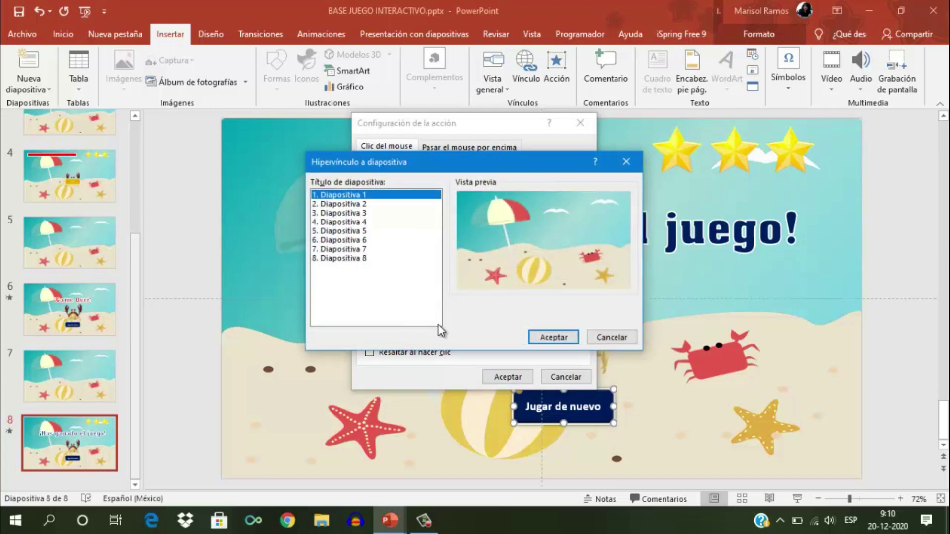
{"action": "left_click", "coordinate": [547, 337]}
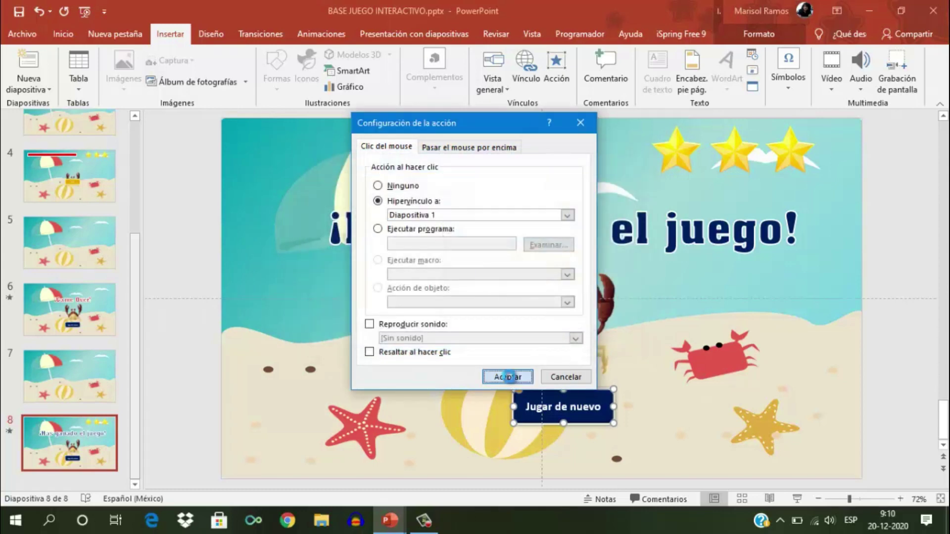
{"action": "left_click", "coordinate": [507, 377]}
{"action": "scroll", "coordinate": [83, 268], "scroll_direction": "up", "scroll_amount": 1}
{"action": "scroll", "coordinate": [84, 265], "scroll_direction": "up", "scroll_amount": 2}
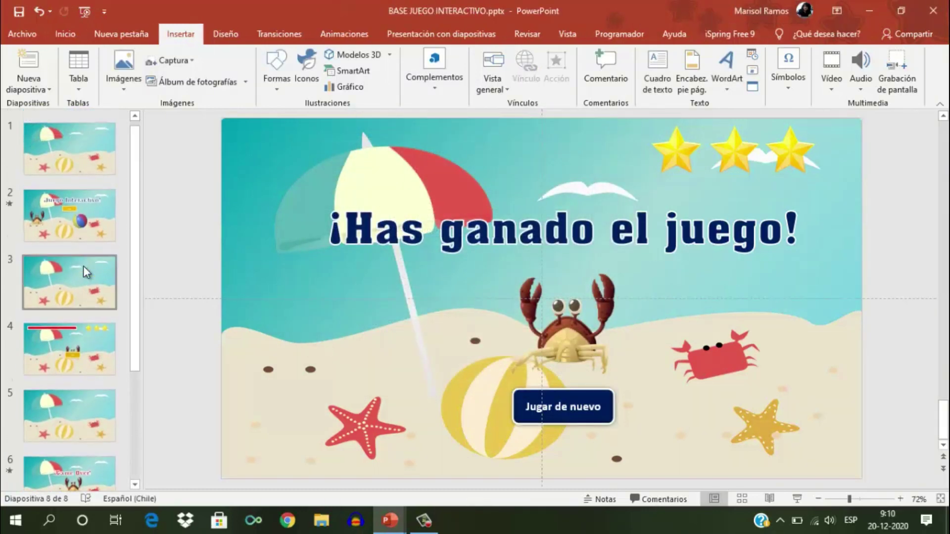
{"action": "left_click", "coordinate": [69, 149]}
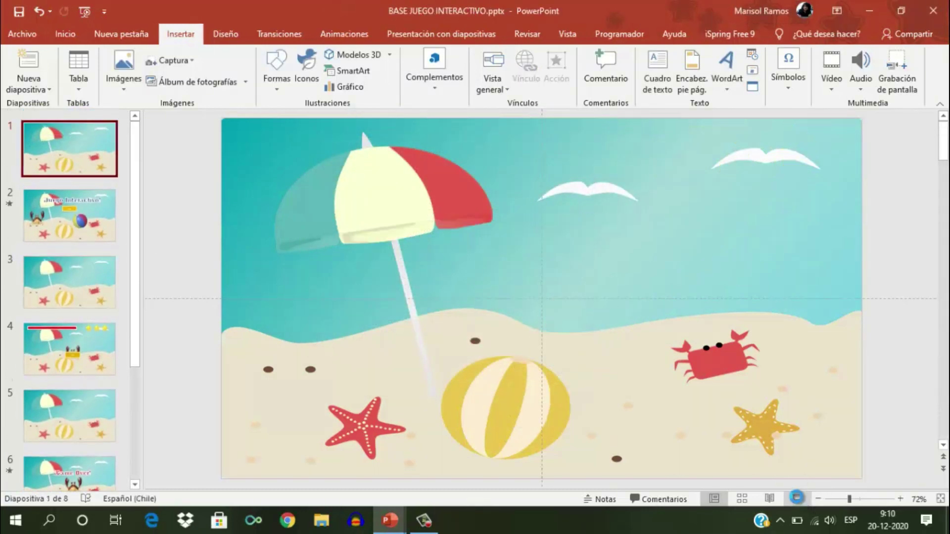
- Test in the slideshow that slide 1's Jugar button jumps to the game
{"action": "left_click", "coordinate": [796, 499]}
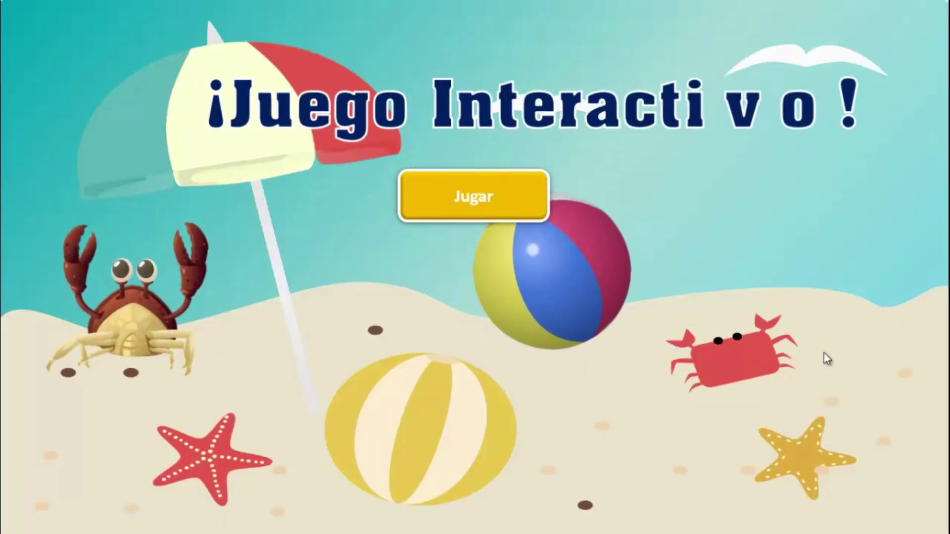
{"action": "left_click", "coordinate": [445, 202]}
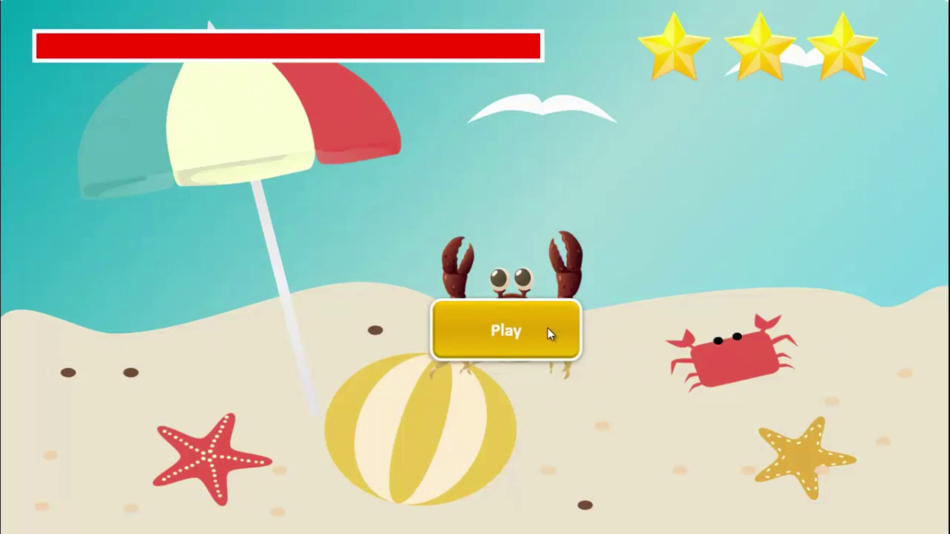
{"action": "key", "text": "Escape"}
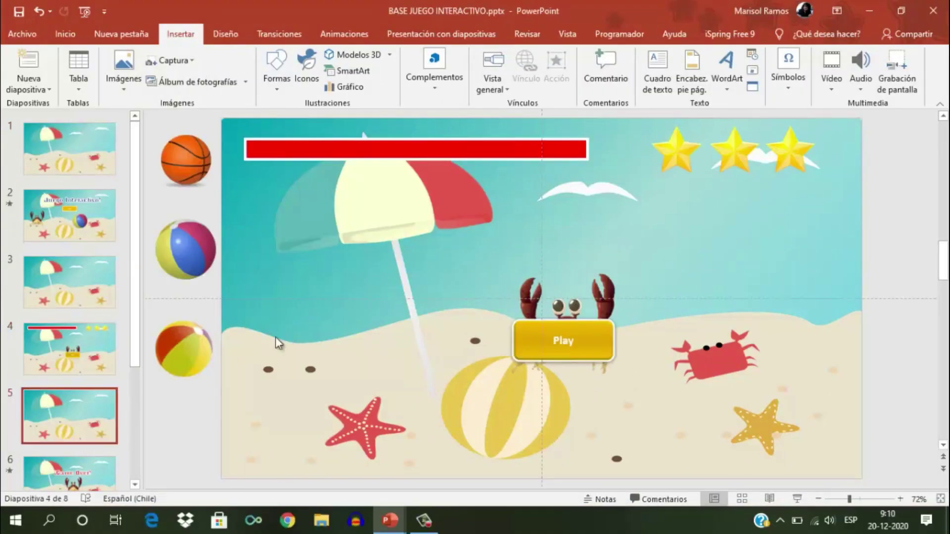
- Play from the '¡Game Over!' slide and confirm Jugar de nuevo returns to the title
{"action": "scroll", "coordinate": [275, 337], "scroll_direction": "down", "scroll_amount": 4}
{"action": "left_click", "coordinate": [70, 315]}
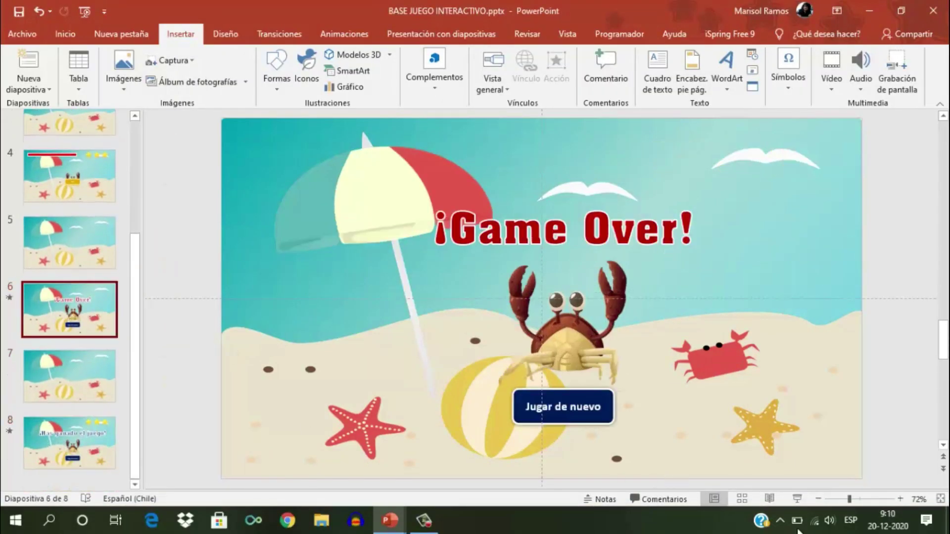
{"action": "left_click", "coordinate": [797, 498]}
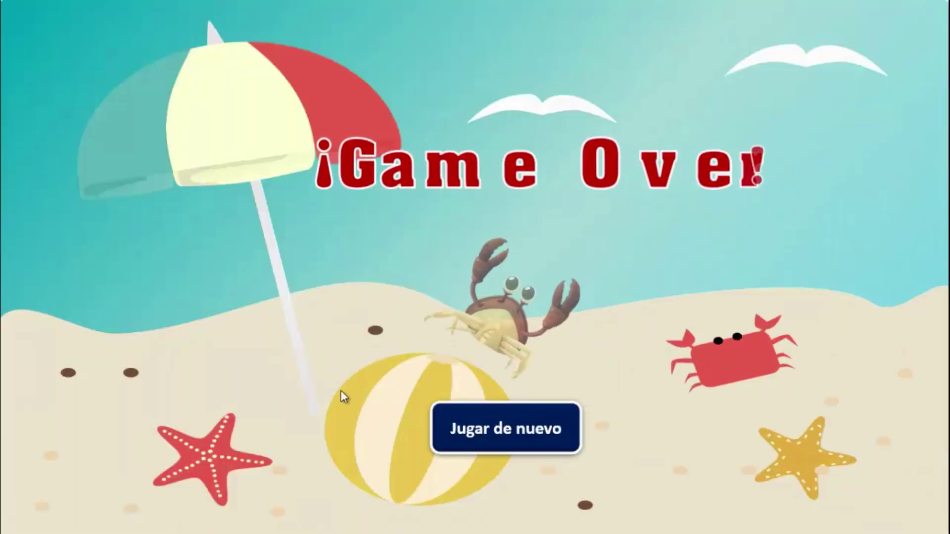
{"action": "left_click", "coordinate": [476, 431]}
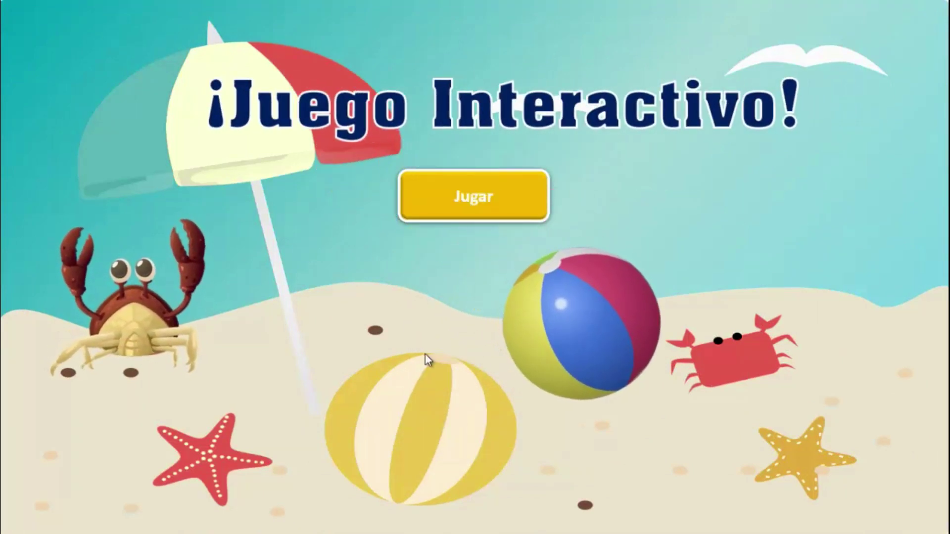
{"action": "key", "text": "Escape"}
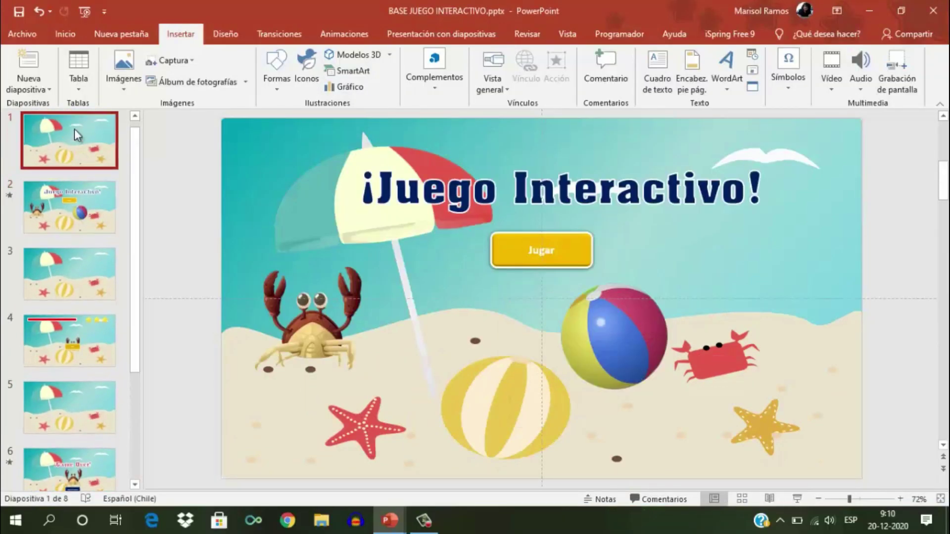
- Play from the '¡Has ganado el juego!' slide and confirm Jugar de nuevo returns to the title
{"action": "left_click", "coordinate": [57, 220]}
{"action": "scroll", "coordinate": [56, 220], "scroll_direction": "down", "scroll_amount": 5}
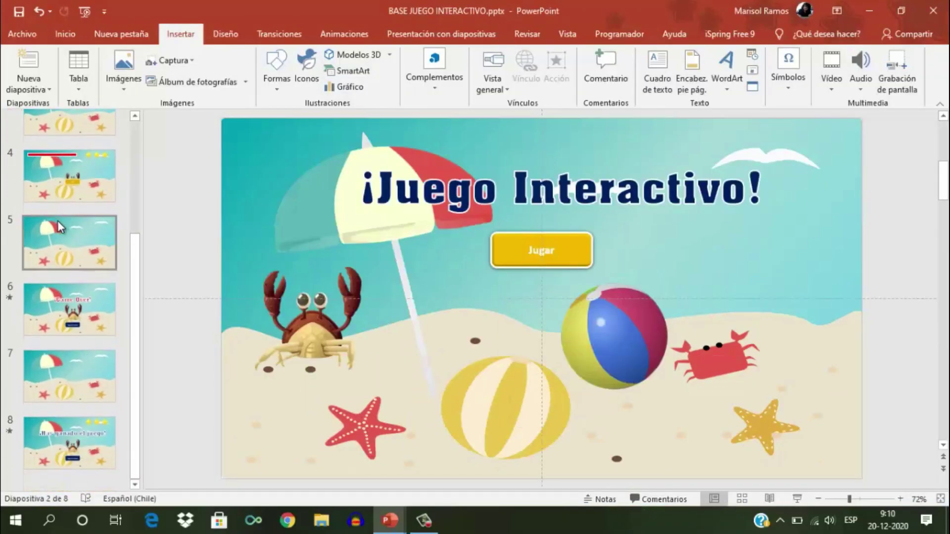
{"action": "left_click", "coordinate": [56, 441]}
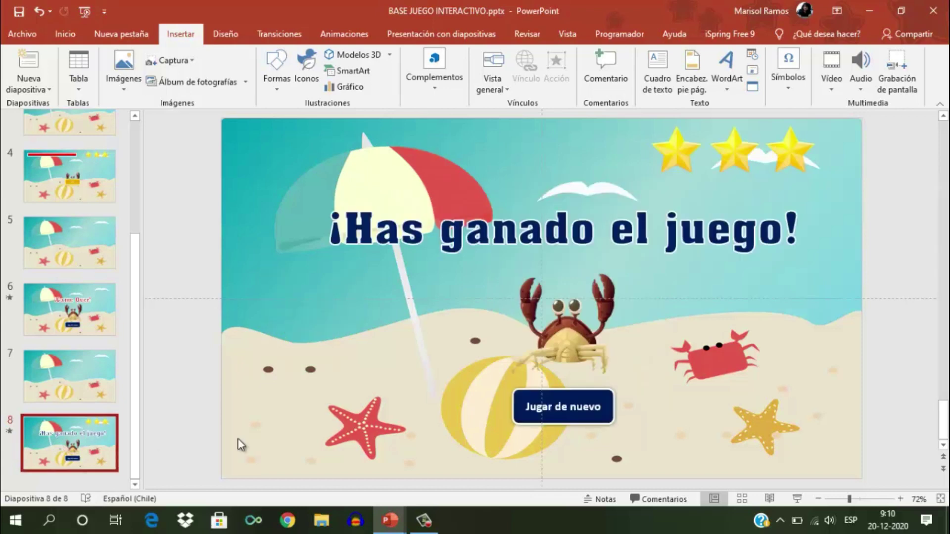
{"action": "left_click", "coordinate": [804, 499]}
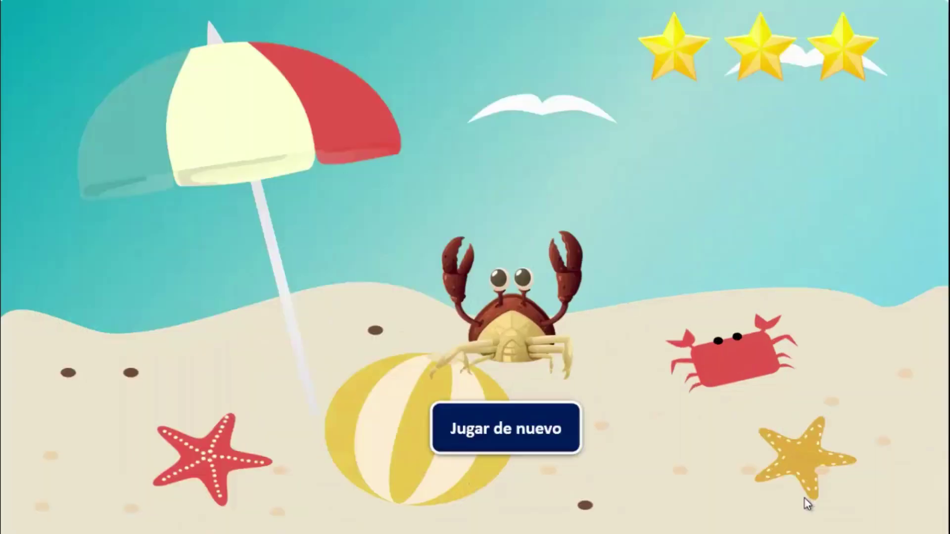
{"action": "left_click", "coordinate": [500, 430]}
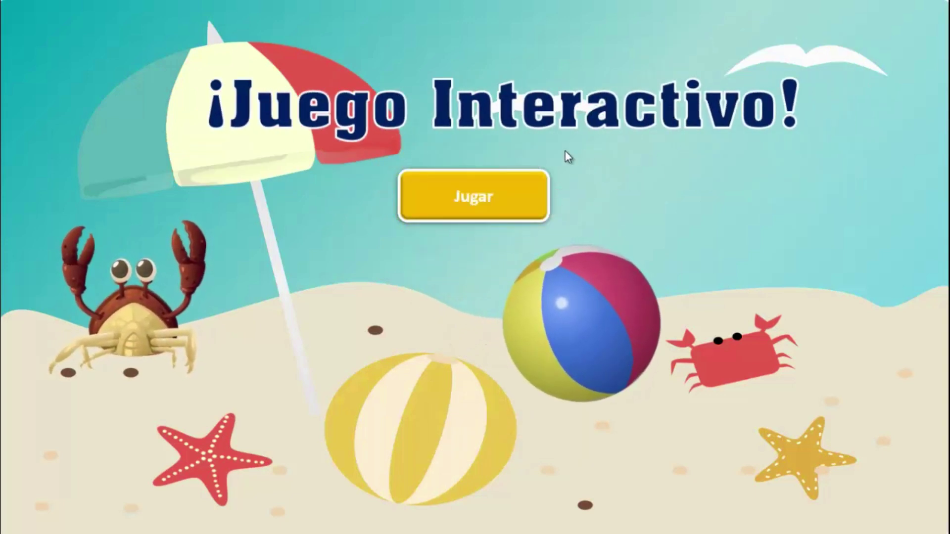
{"action": "left_click", "coordinate": [470, 212]}
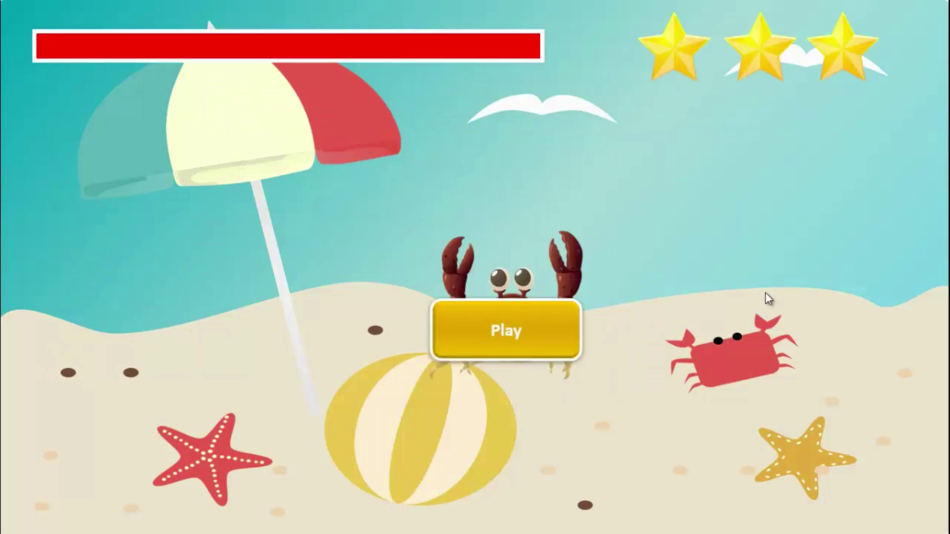
{"action": "key", "text": "Escape"}
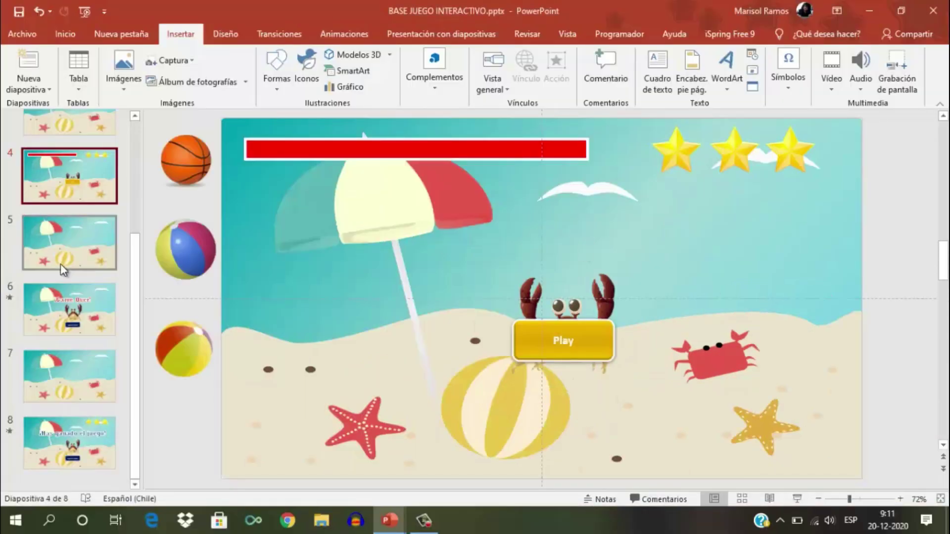
- Select the beach balls and basketball beside slide 4 and show the Formato picture commands
{"action": "scroll", "coordinate": [60, 267], "scroll_direction": "up", "scroll_amount": 3}
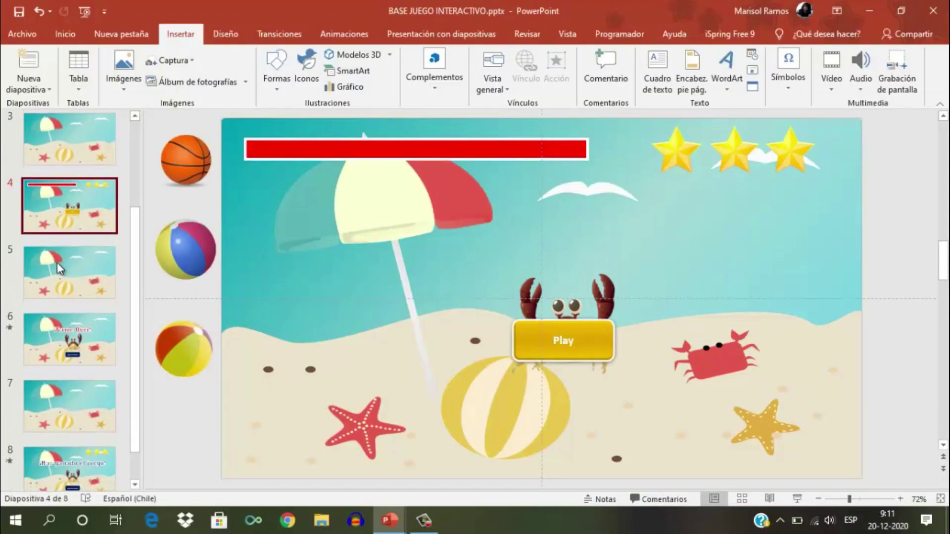
{"action": "scroll", "coordinate": [57, 268], "scroll_direction": "down", "scroll_amount": 2}
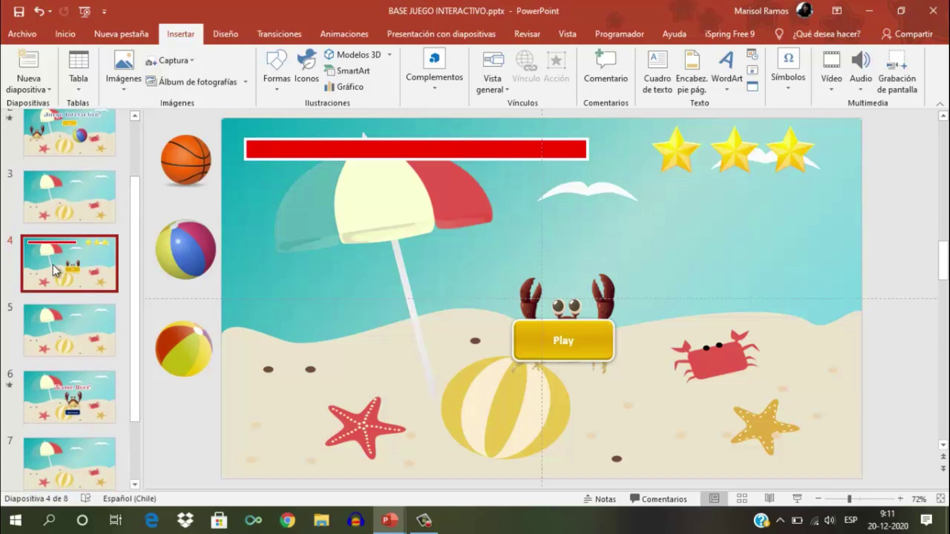
{"action": "left_click", "coordinate": [180, 164]}
{"action": "left_click", "coordinate": [194, 256]}
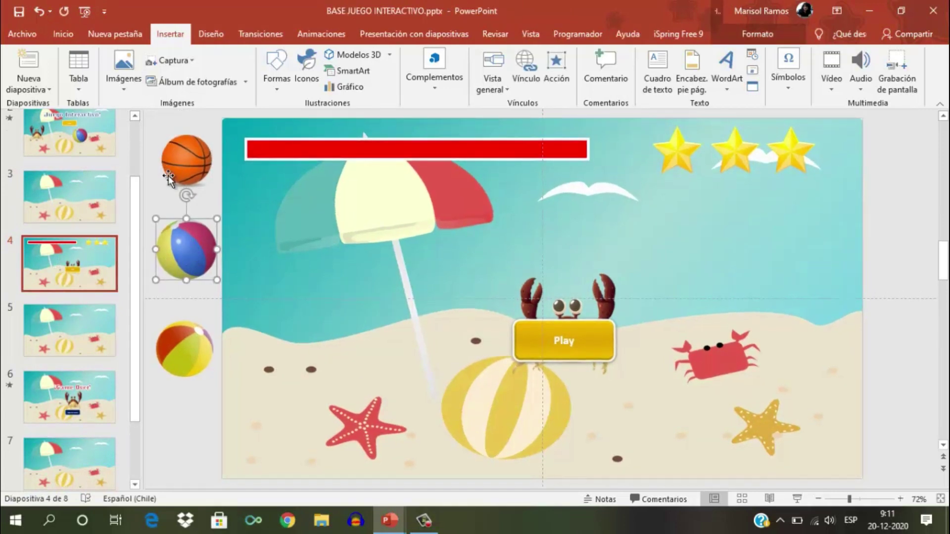
{"action": "left_click", "coordinate": [168, 178]}
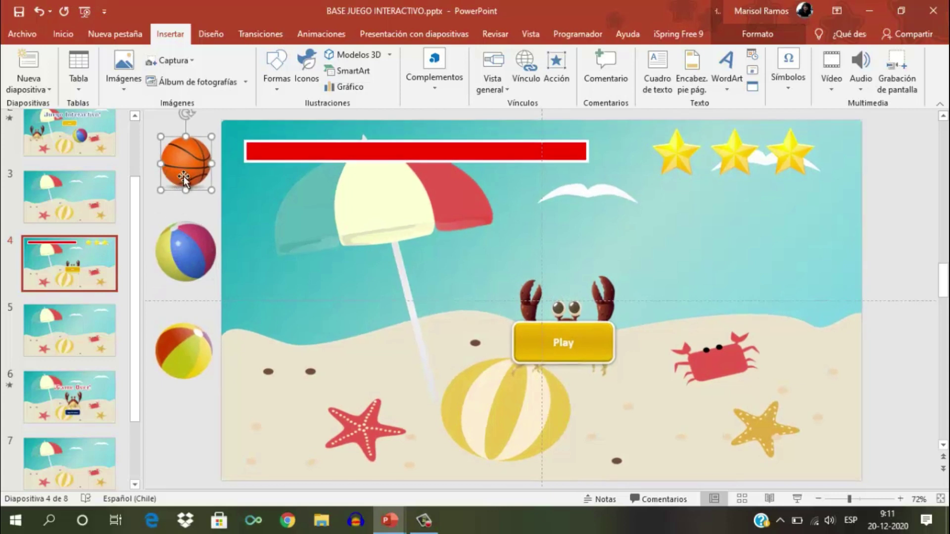
{"action": "left_click", "coordinate": [190, 245]}
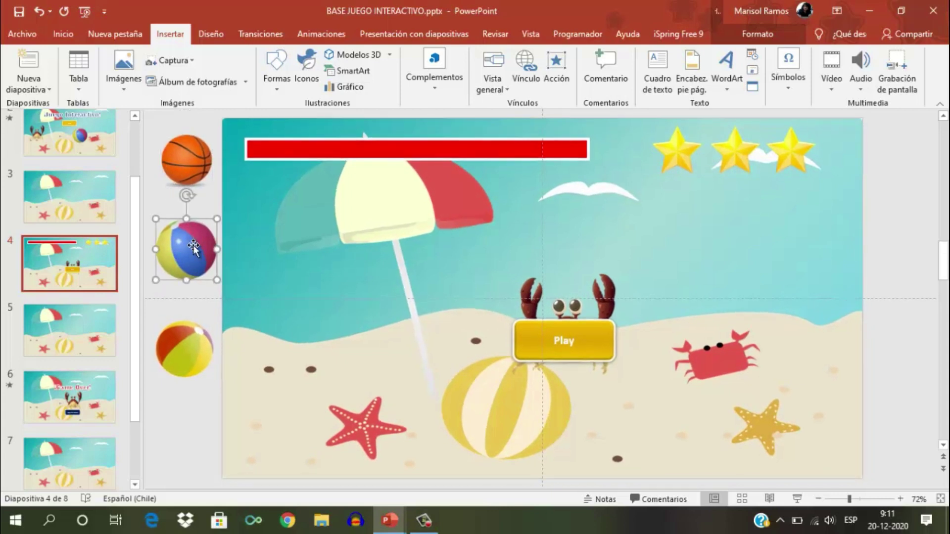
{"action": "left_click", "coordinate": [190, 347]}
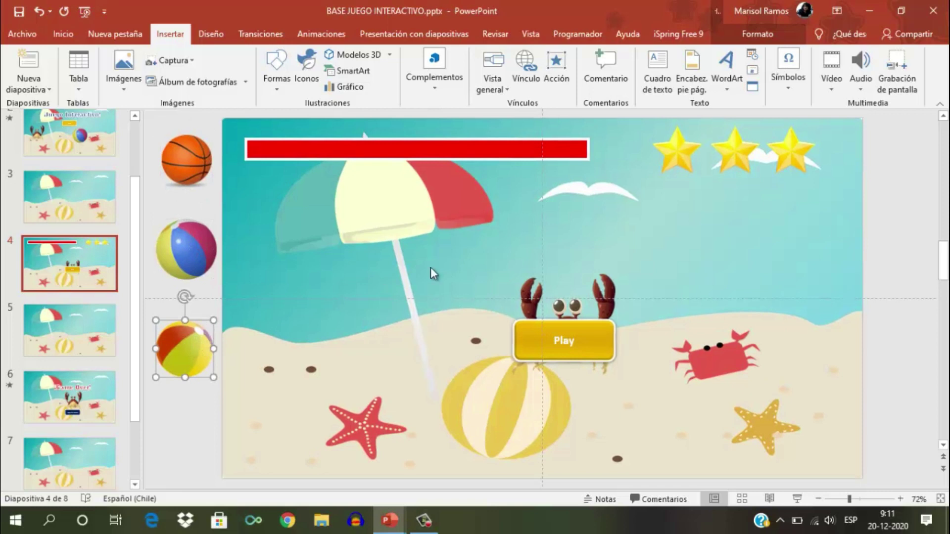
{"action": "left_click", "coordinate": [747, 34]}
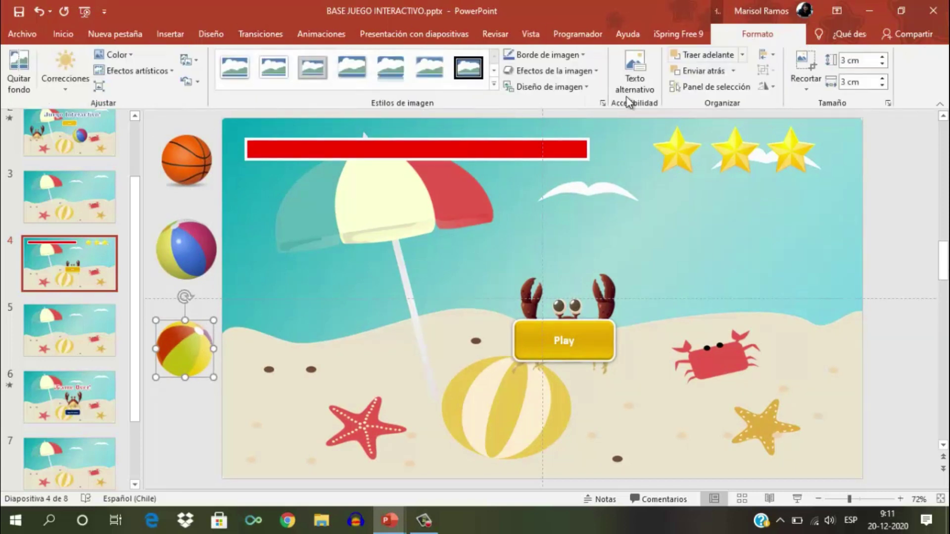
- Open the Selection Pane and identify the balls as PELOTA 1, PELOTA 2 and PELOTA 3
{"action": "left_click", "coordinate": [704, 87]}
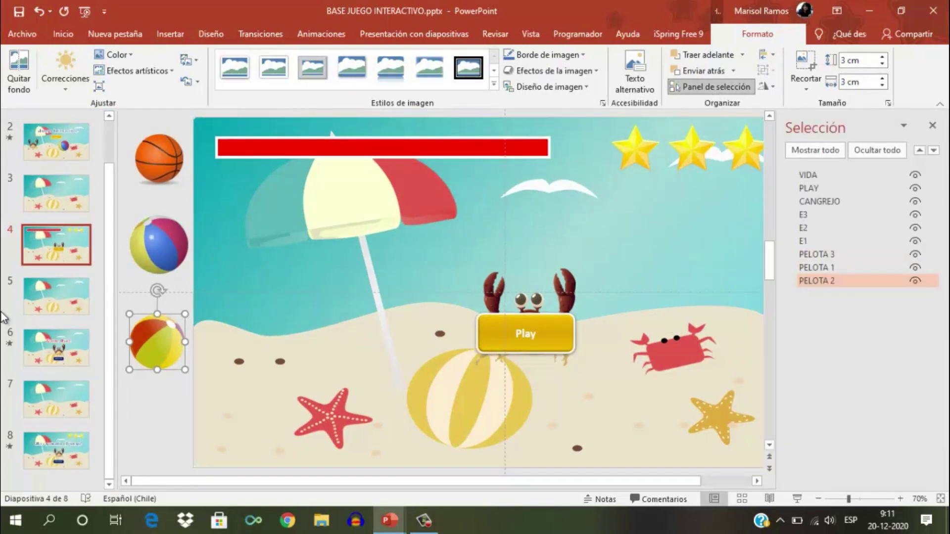
{"action": "left_click", "coordinate": [159, 249]}
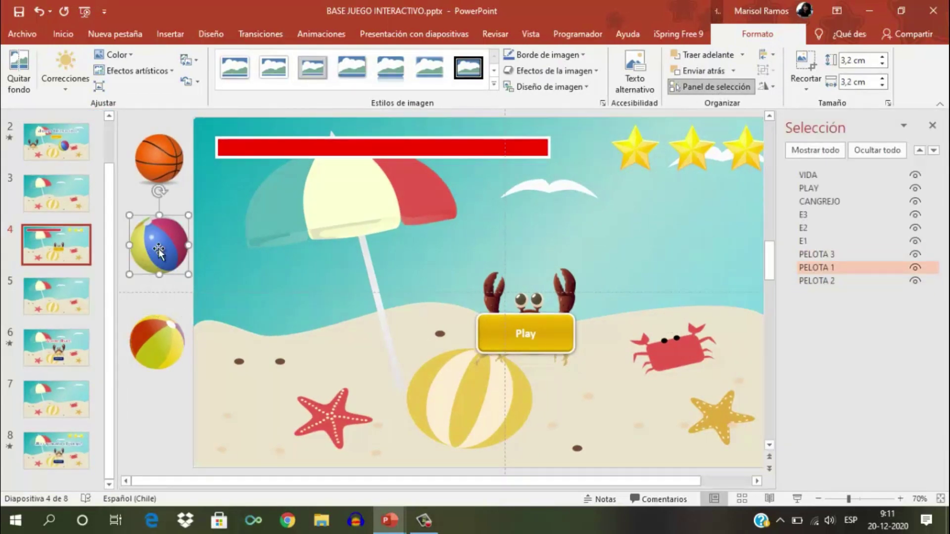
{"action": "left_click", "coordinate": [155, 343]}
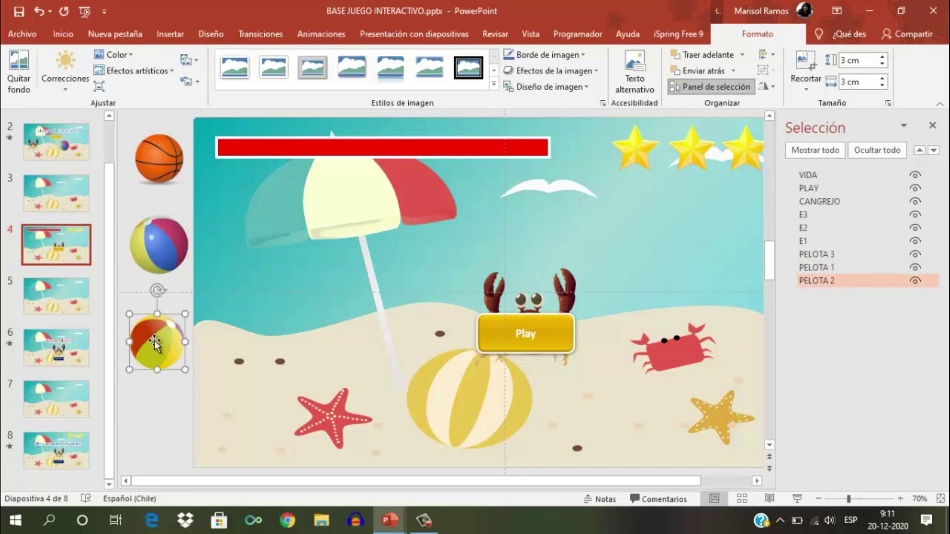
{"action": "left_click", "coordinate": [146, 171]}
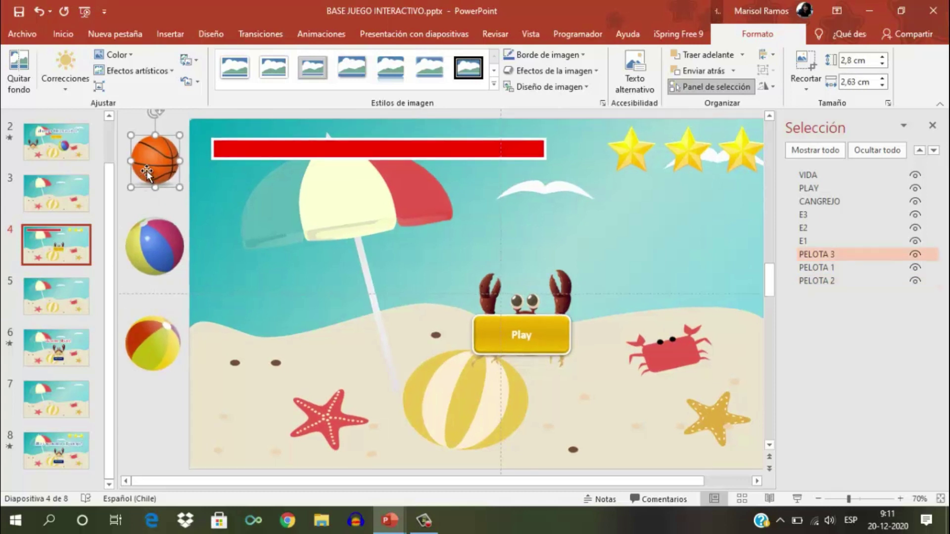
- Identify the crab as CANGREJO, the red bar as VIDA and the stars E1–E3
{"action": "left_click", "coordinate": [565, 281]}
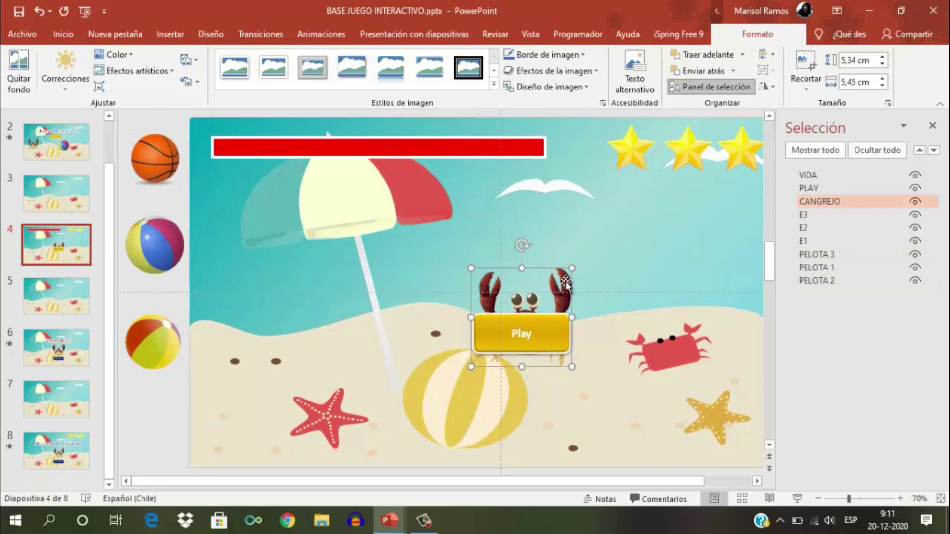
{"action": "left_click", "coordinate": [523, 143]}
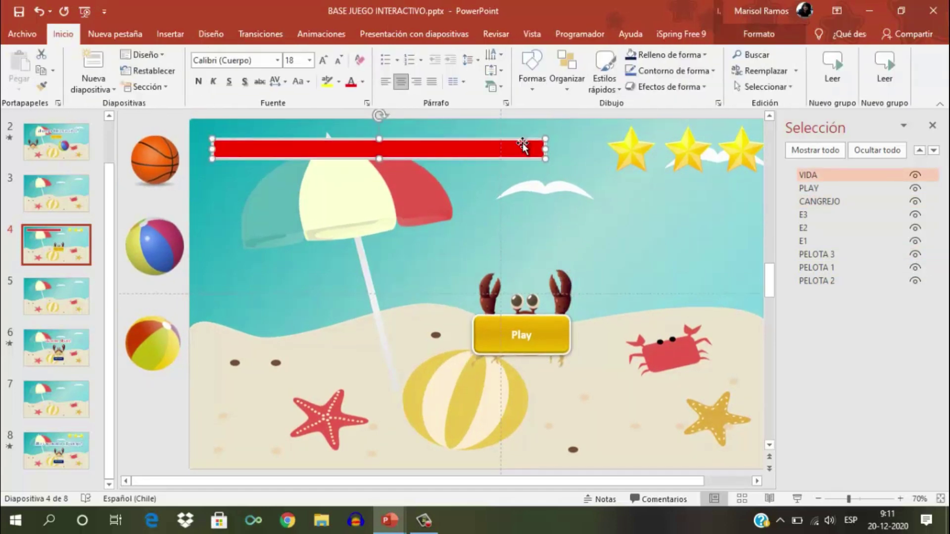
{"action": "left_click", "coordinate": [635, 148]}
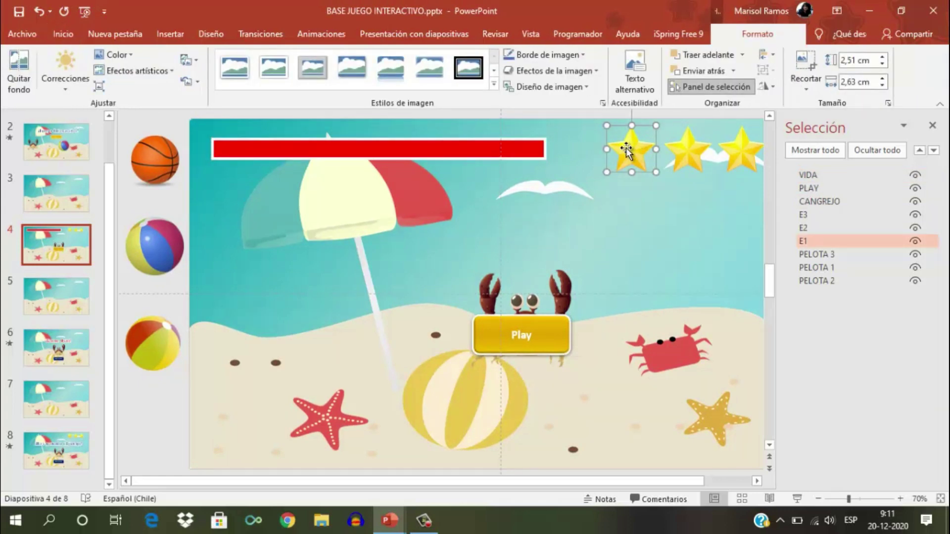
{"action": "left_click", "coordinate": [693, 153]}
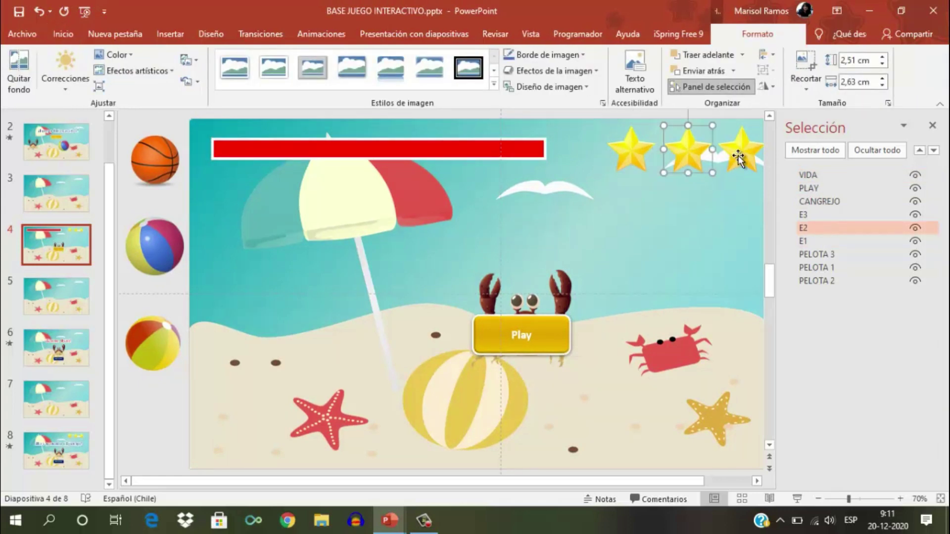
{"action": "left_click", "coordinate": [738, 157]}
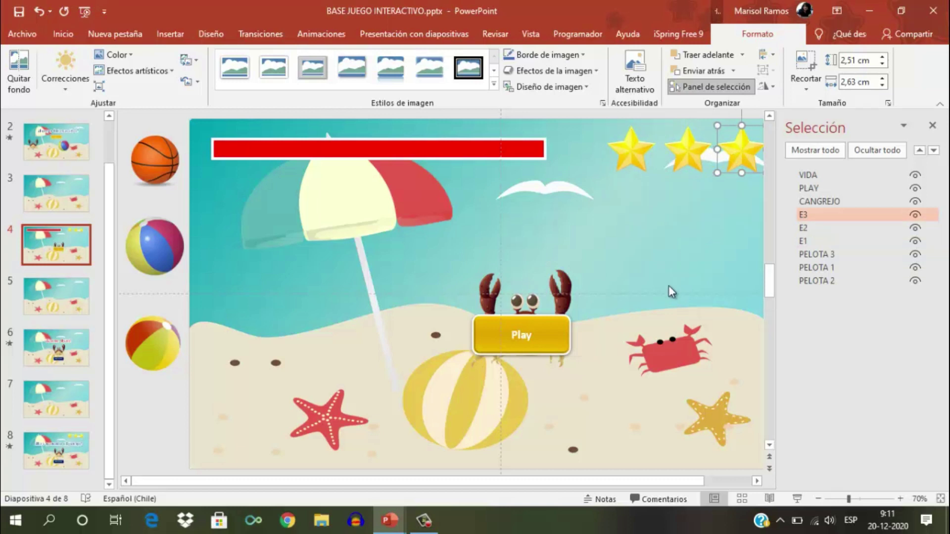